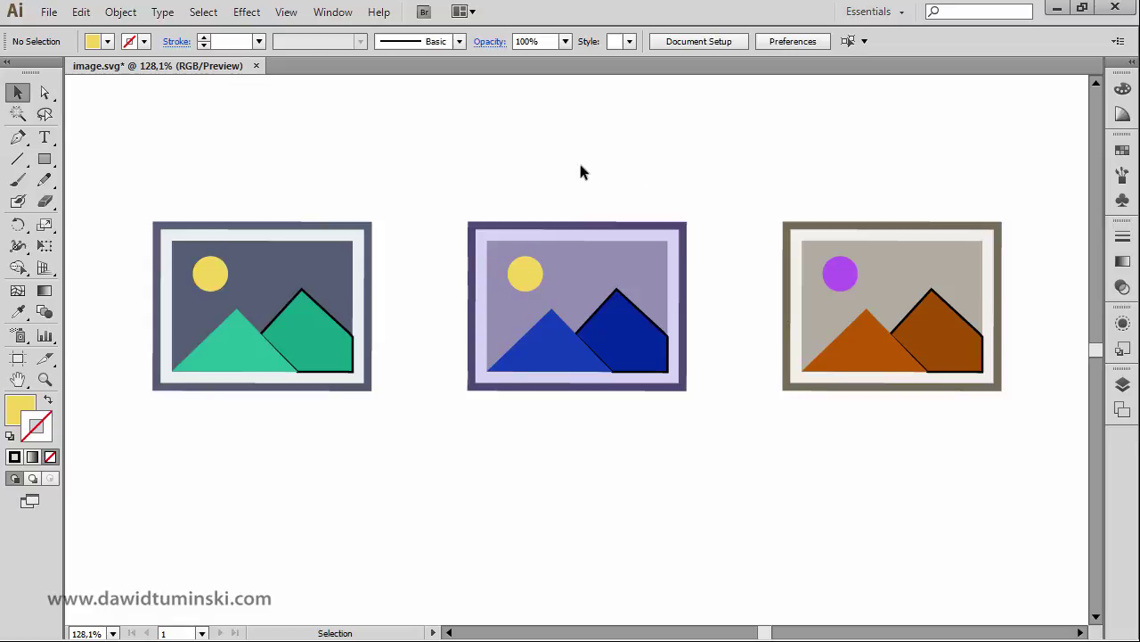
- Activate the Magic Wand tool in the image.svg document
left_click(18, 114)
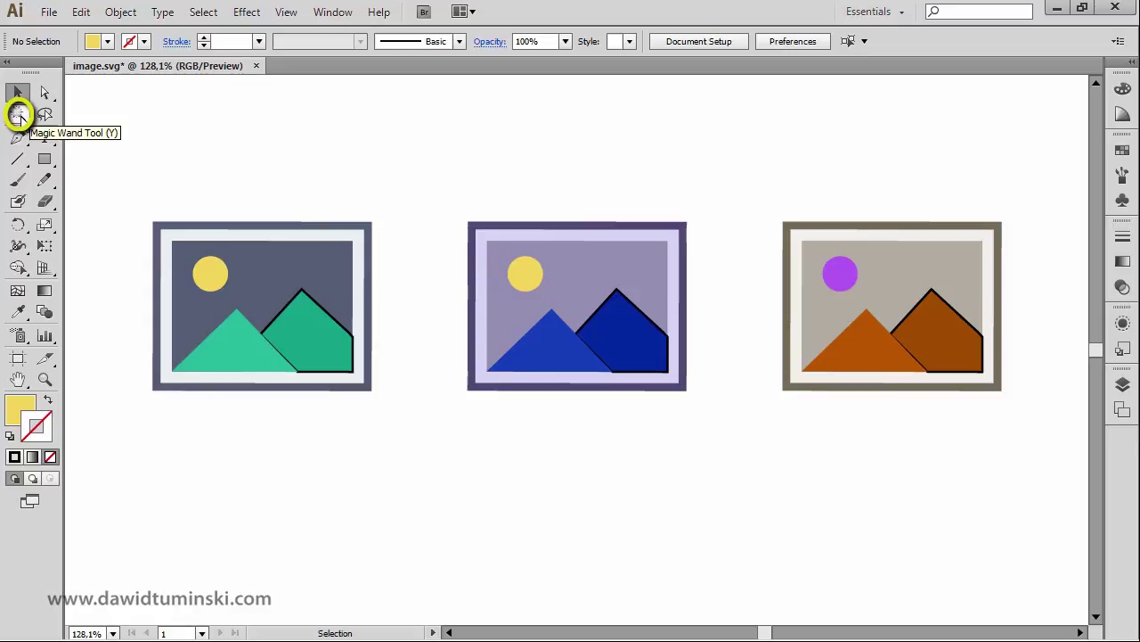
key("y")
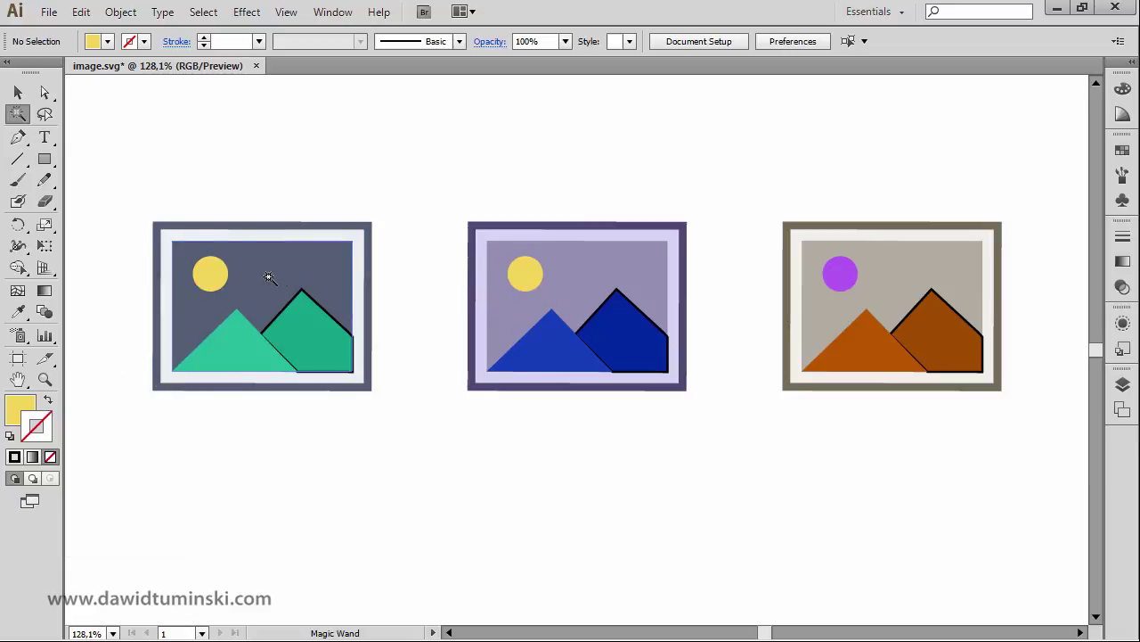
- Select the two yellow suns by fill colour, confirming Fill Color tolerance 32 in the Magic Wand options
left_click(213, 279)
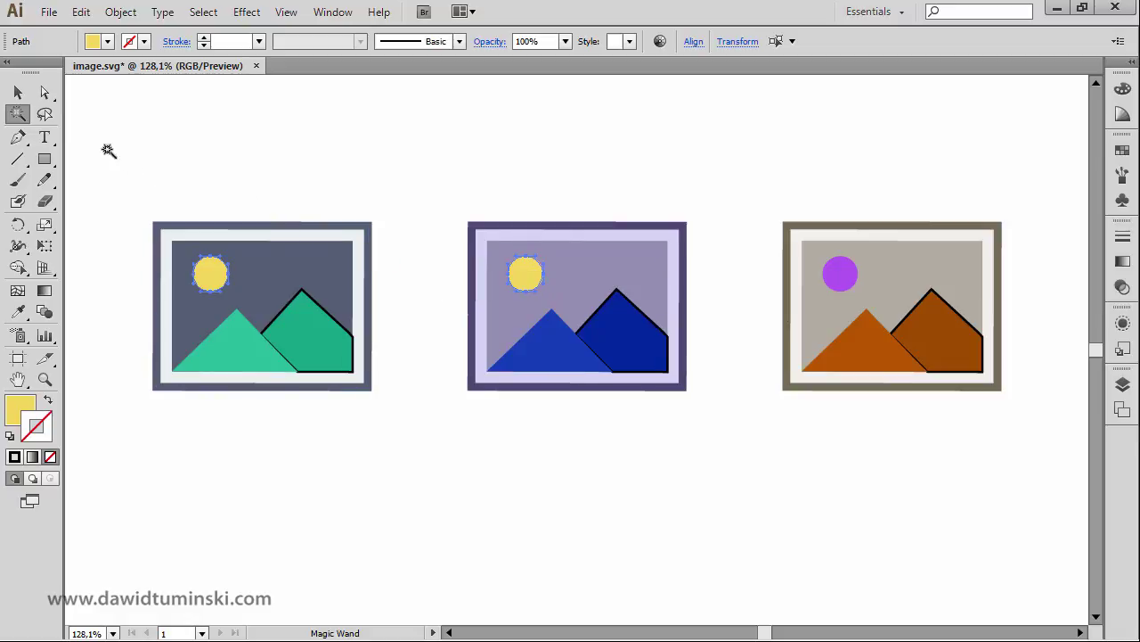
double_click(19, 114)
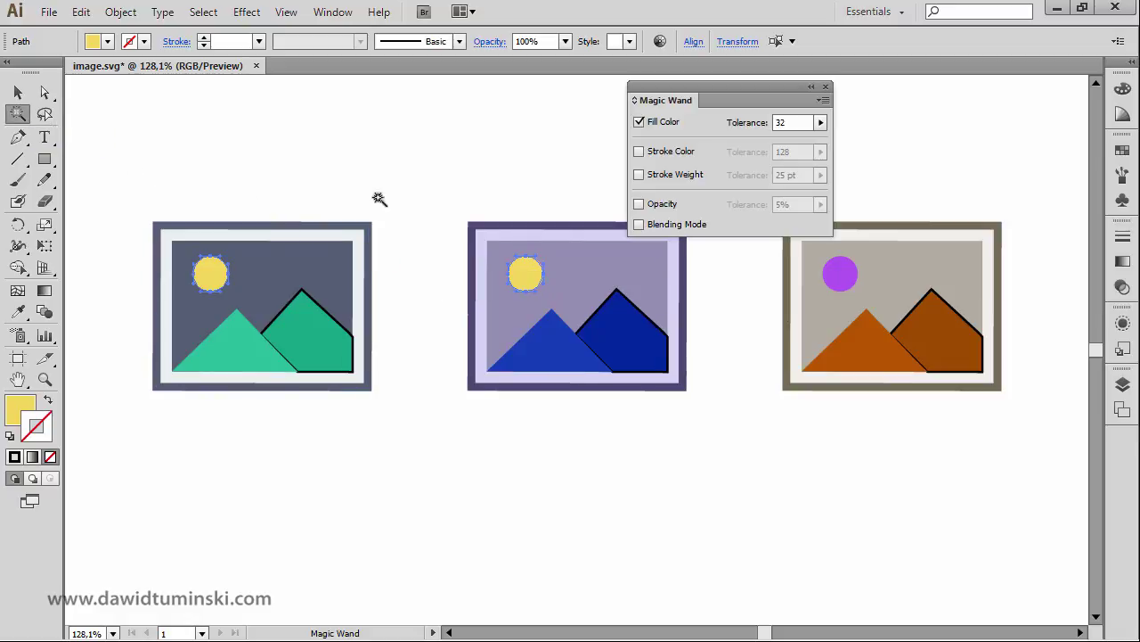
left_click_drag(729, 85, 760, 74)
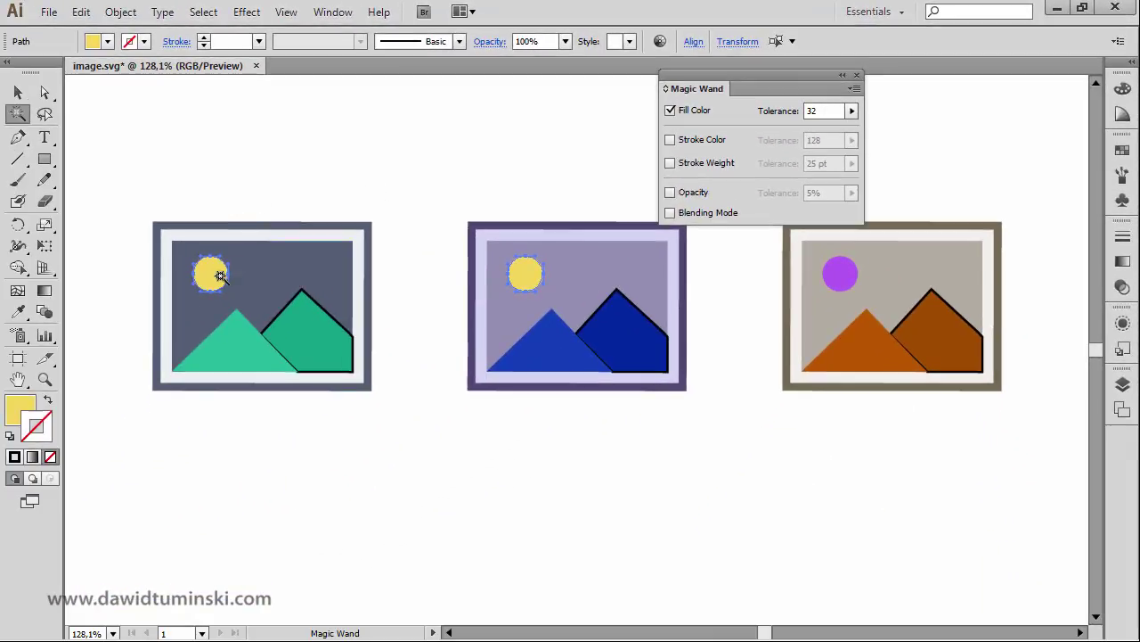
left_click(675, 229, "shift")
left_click(833, 112)
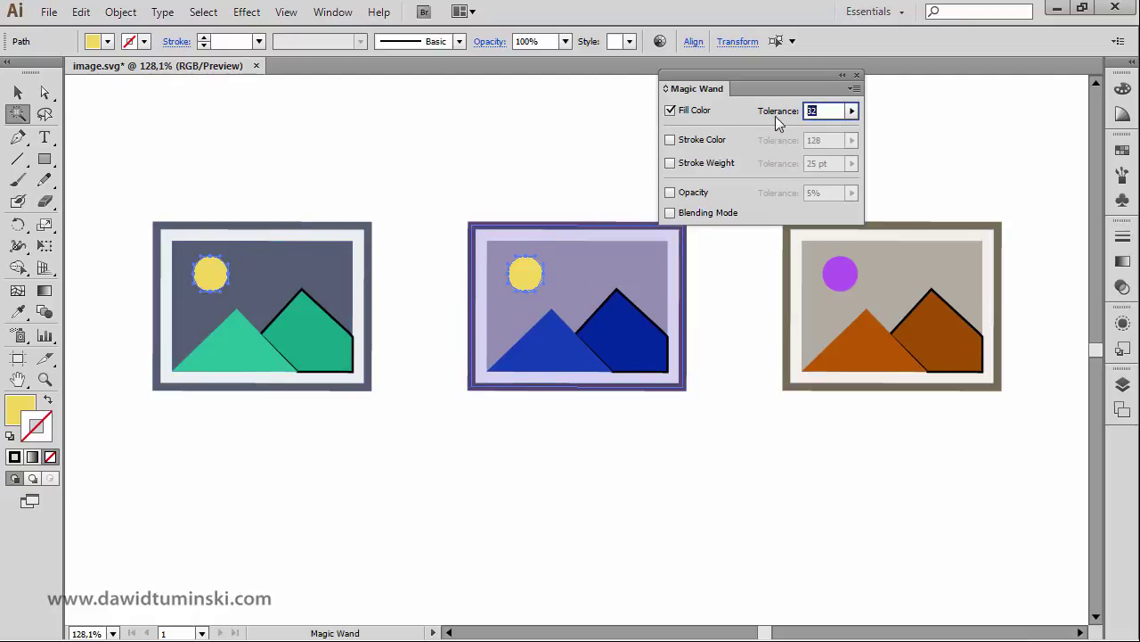
left_click(857, 75)
left_click(356, 173)
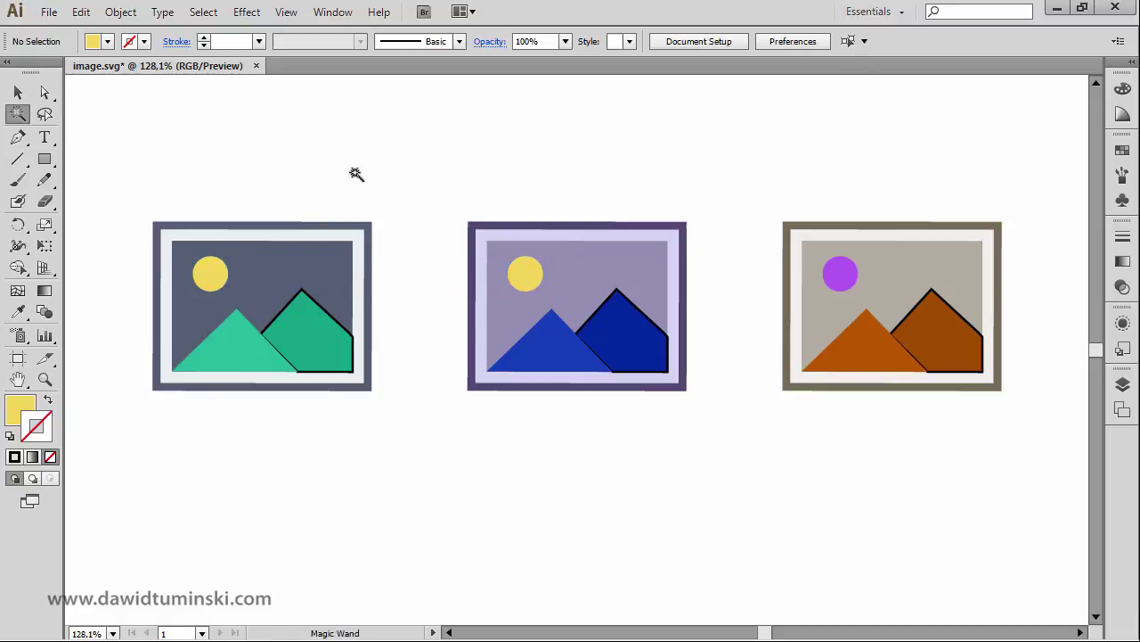
left_click(535, 275)
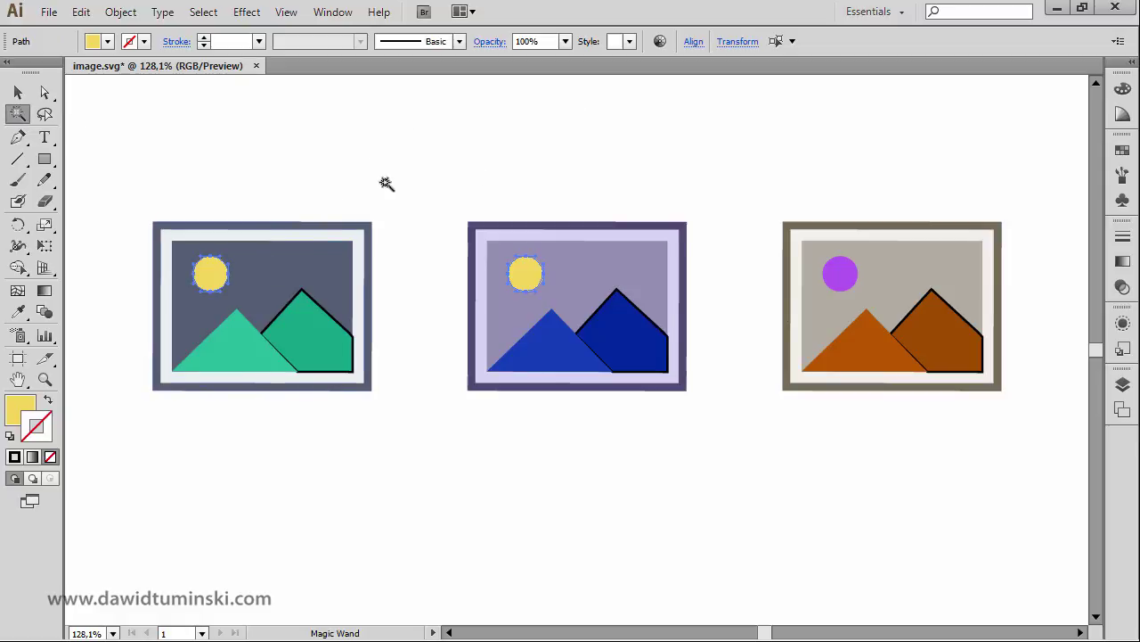
- Direct-select the third picture's purple sun and recolour its fill to yellow e5d755
key("ctrl+shift+a")
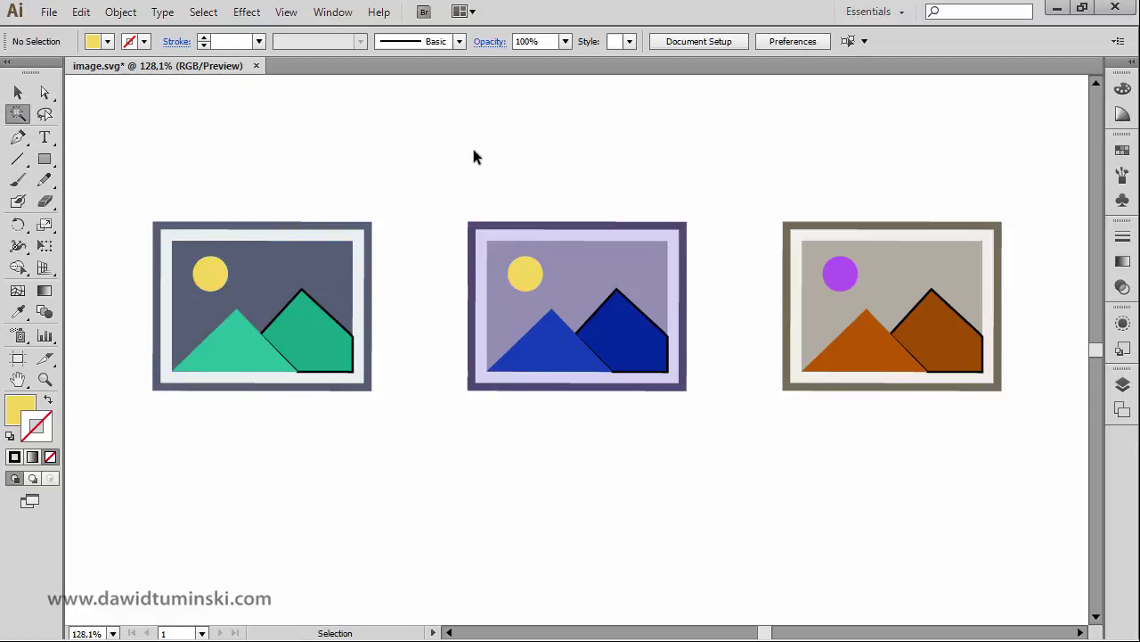
key("a")
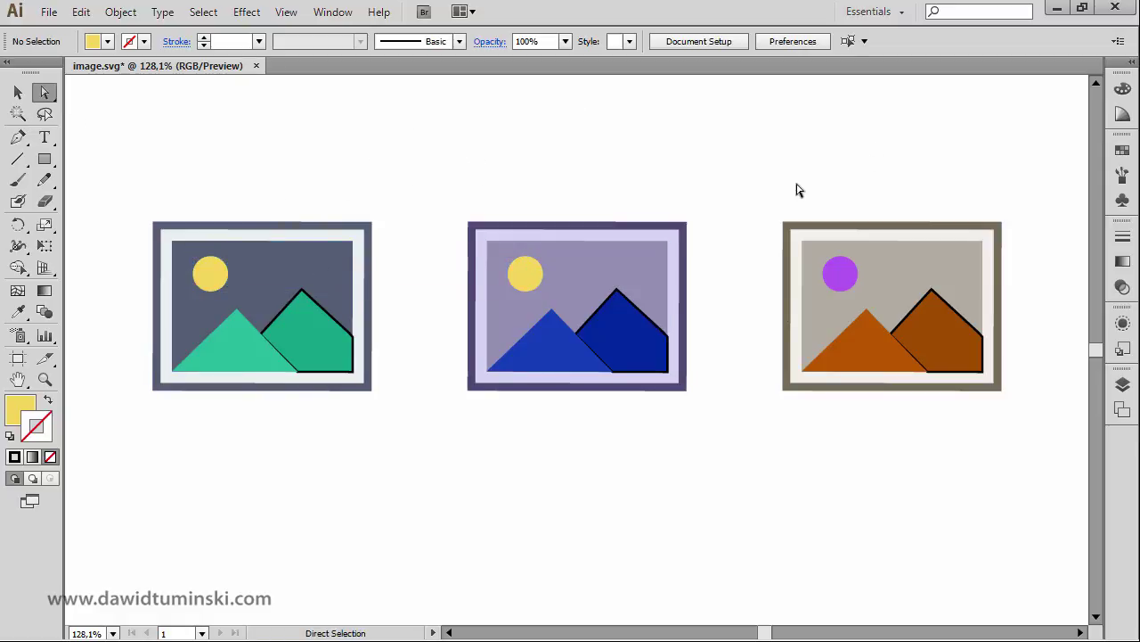
left_click(840, 274)
double_click(21, 409)
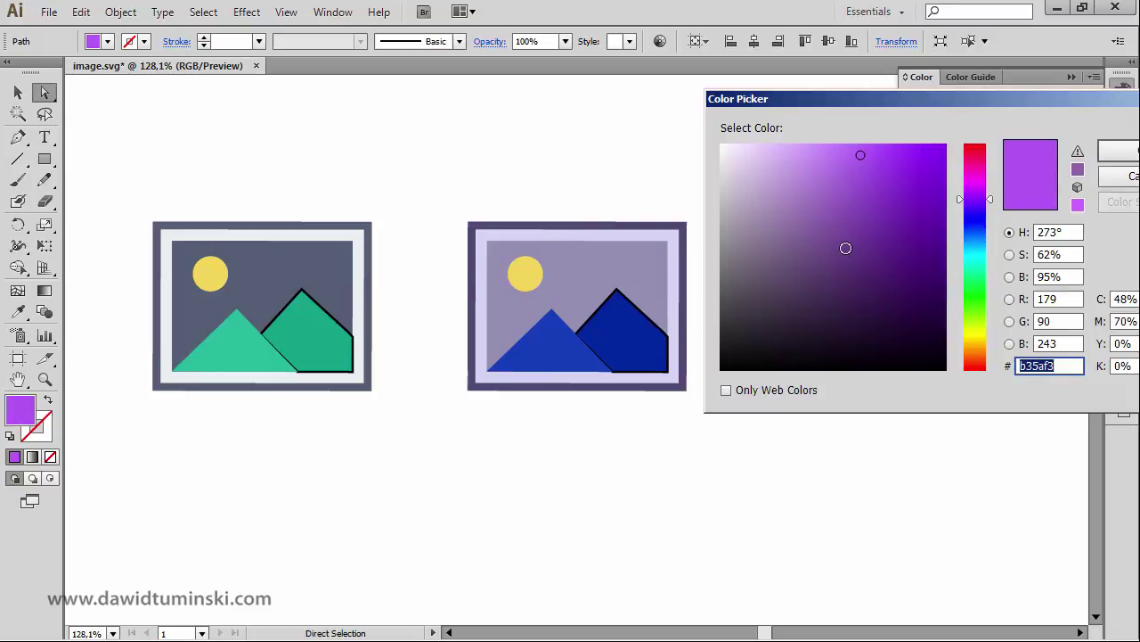
left_click(978, 347)
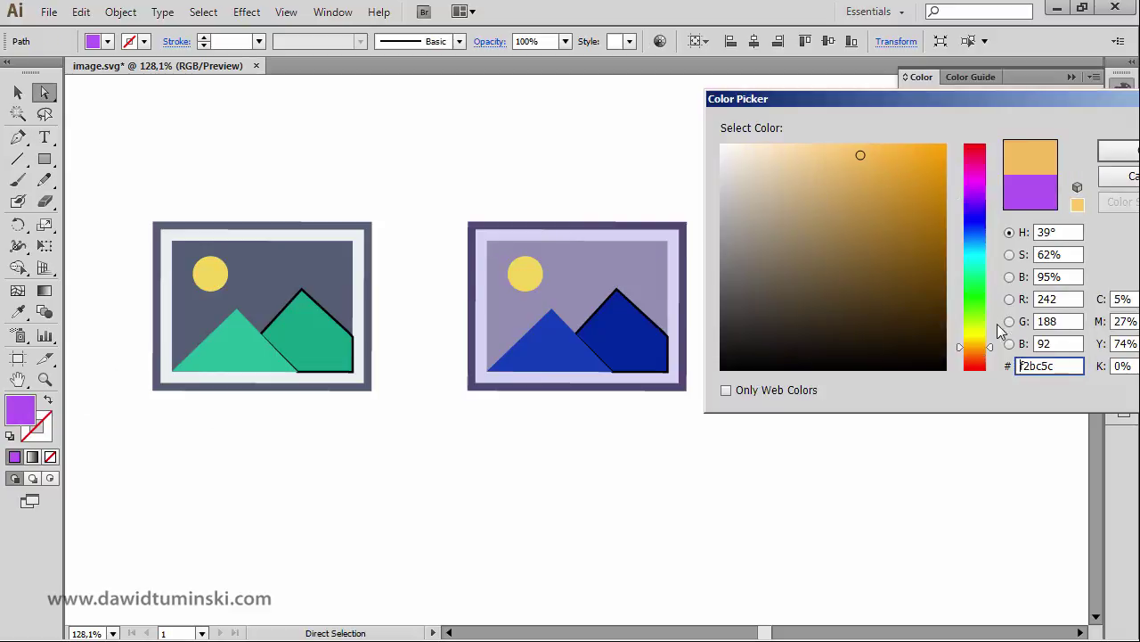
left_click(990, 336)
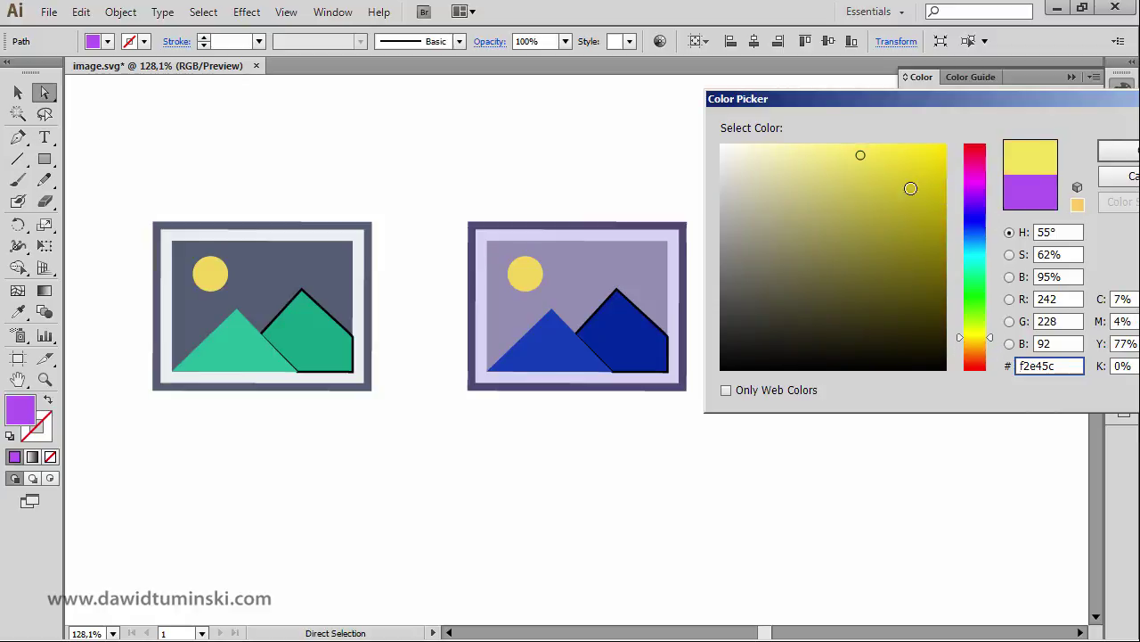
mouse_move(865, 160)
left_mouse_down()
mouse_move(865, 176)
mouse_move(862, 166)
left_mouse_up()
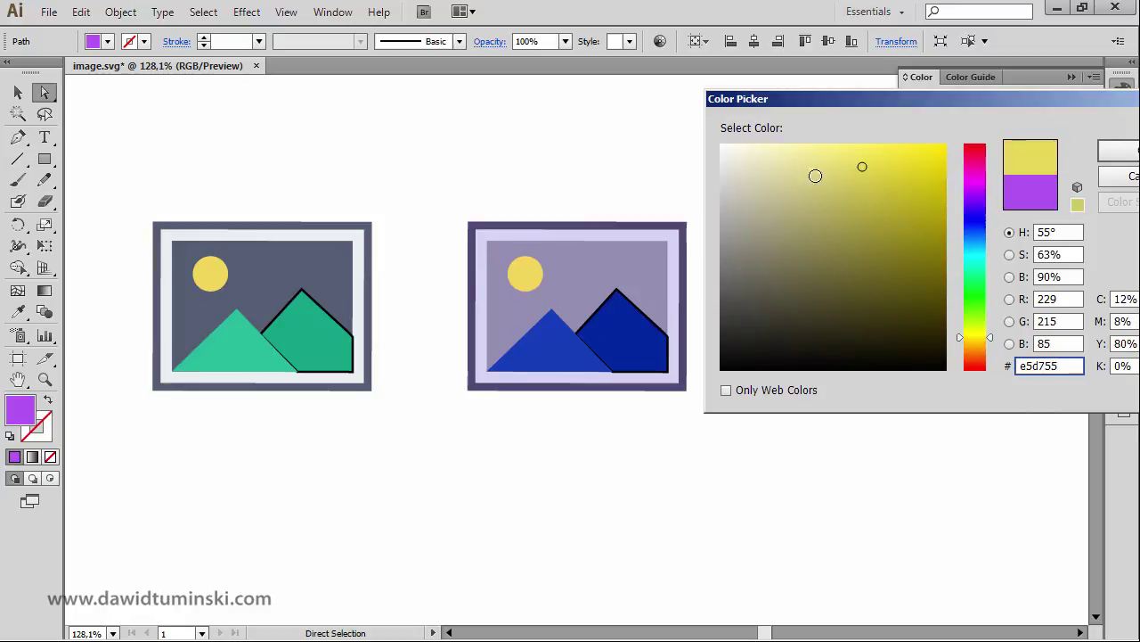
left_click(1113, 153)
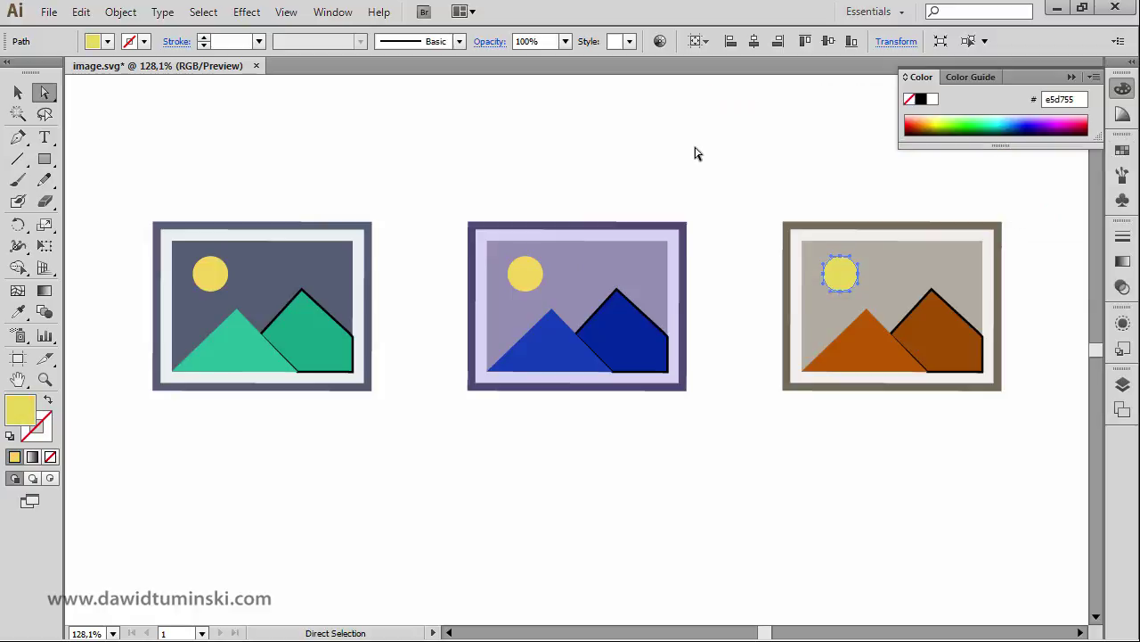
left_click(697, 153)
- Set Fill Color tolerance to 0, test it on the yellow suns, then disable Fill Color matching
left_click(18, 113)
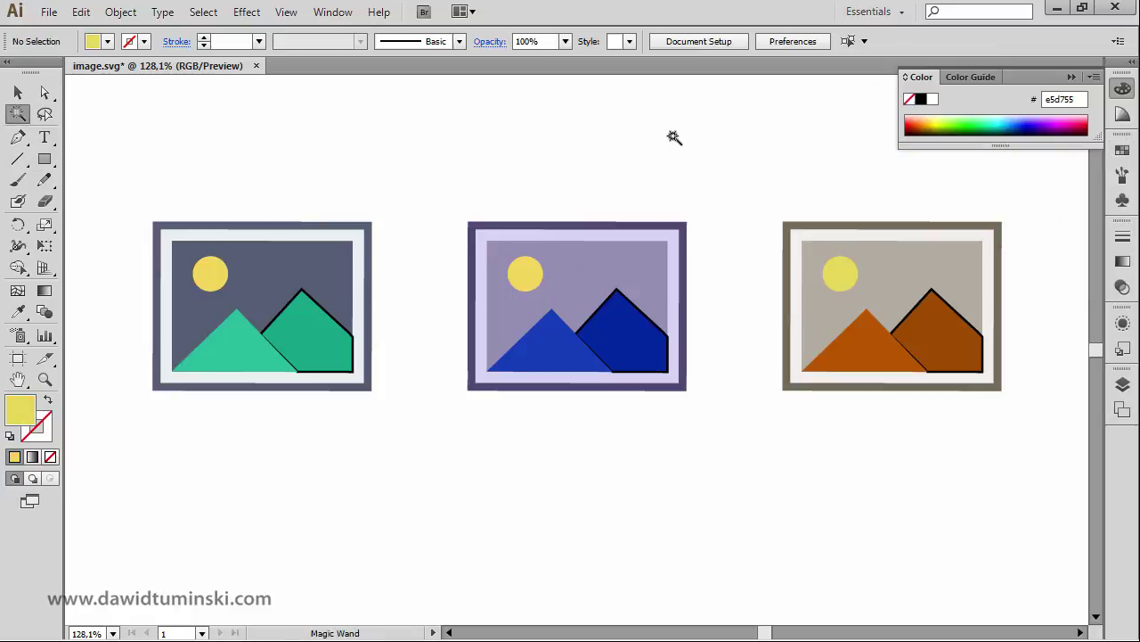
left_click(211, 273)
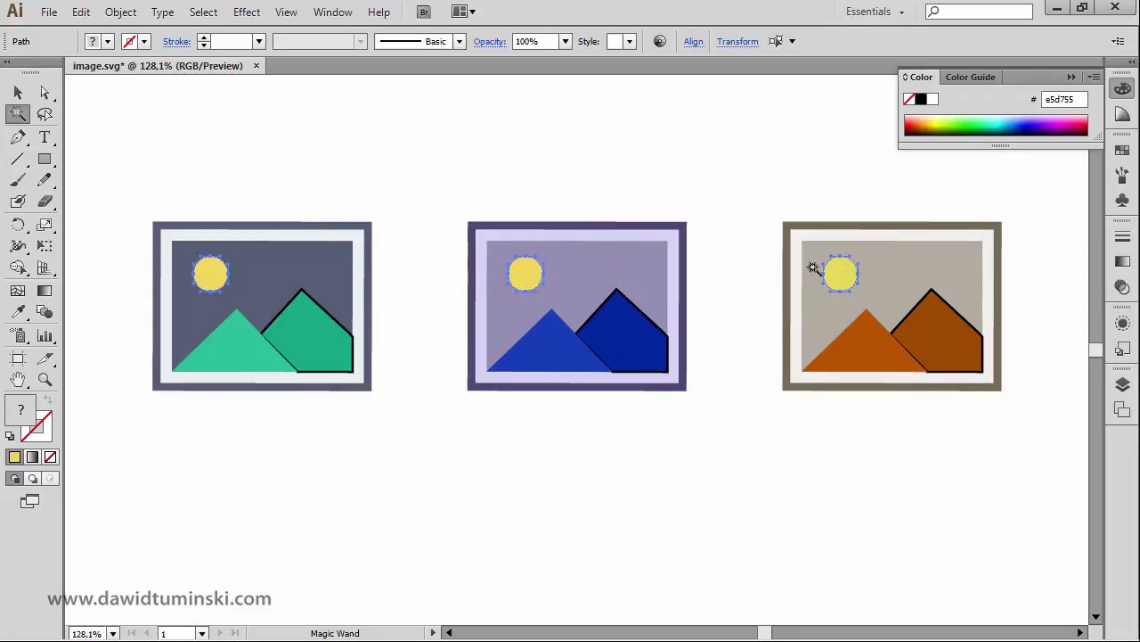
double_click(17, 114)
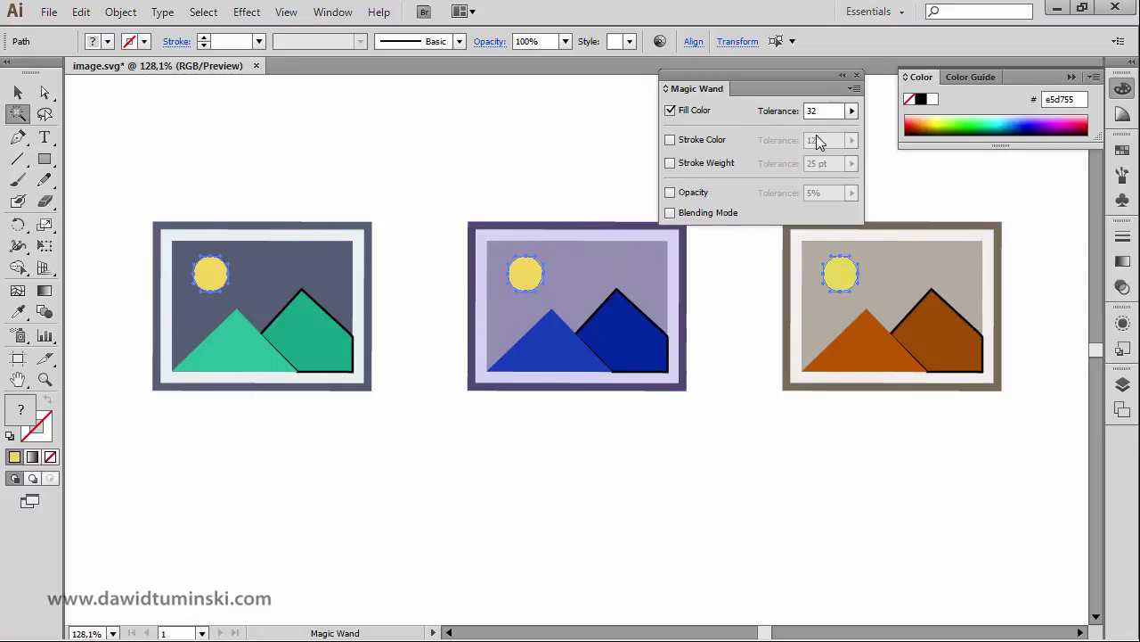
left_click(830, 111)
key("ctrl+shift+a")
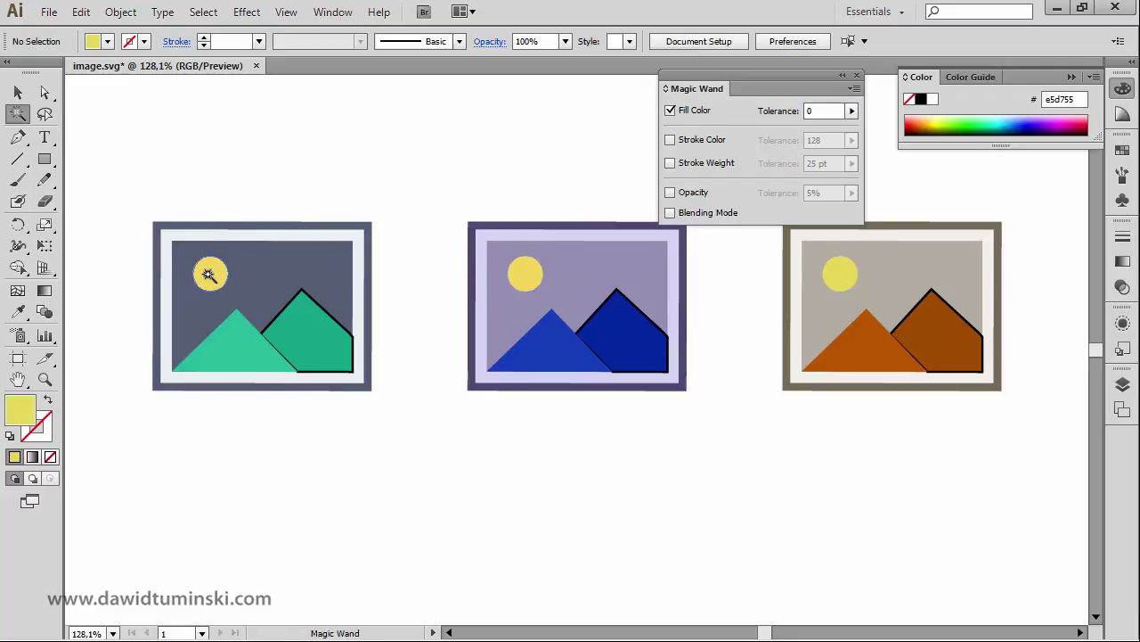
left_click(209, 274)
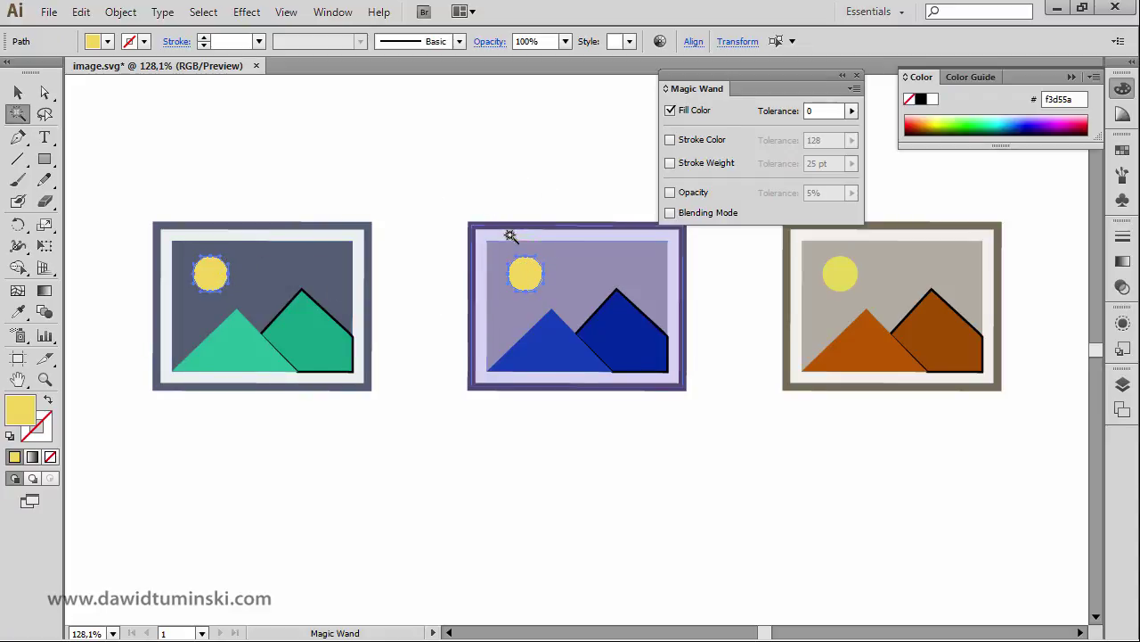
left_click(670, 110)
left_click(294, 200)
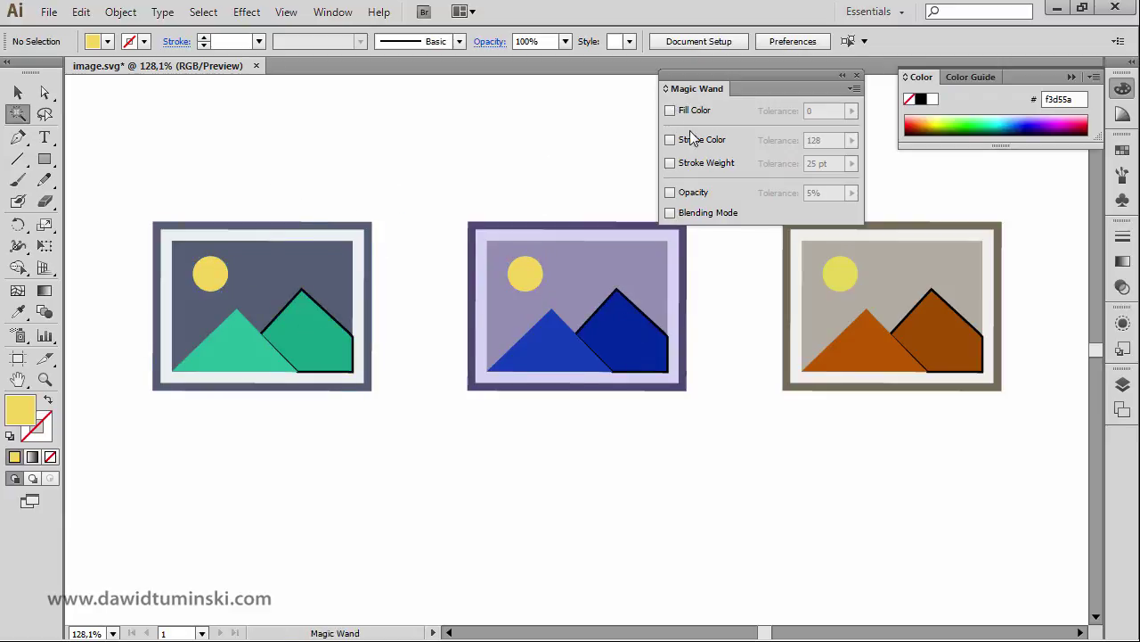
- Test Stroke Color matching at 0 tolerance on the black-stroked mountains, then turn it off
left_click(670, 140)
key("Tab")
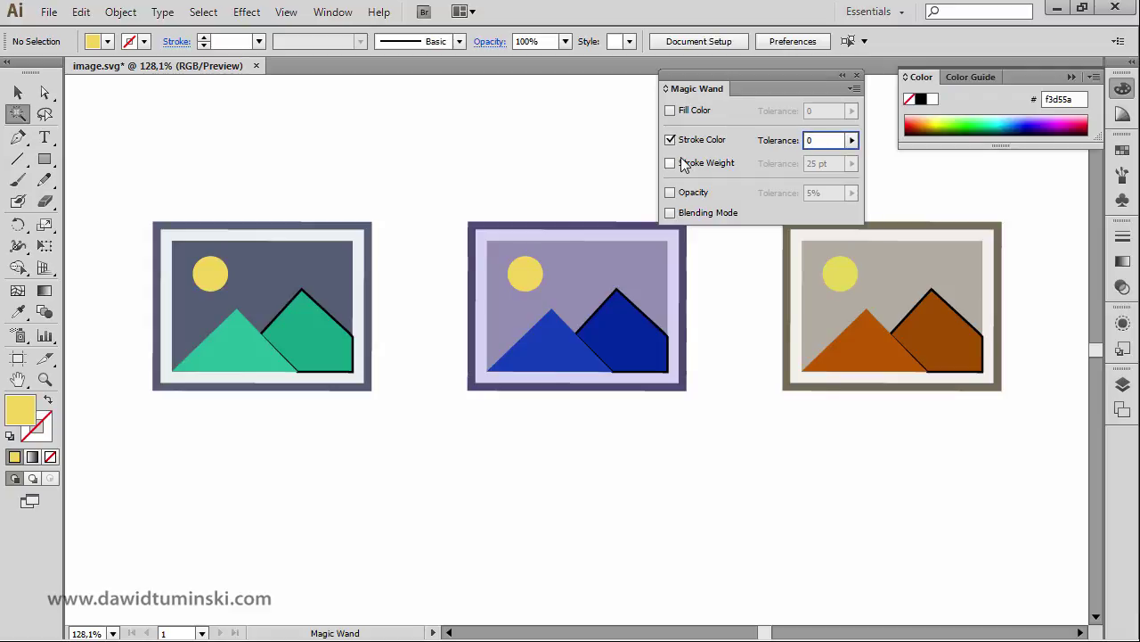
left_click(316, 331)
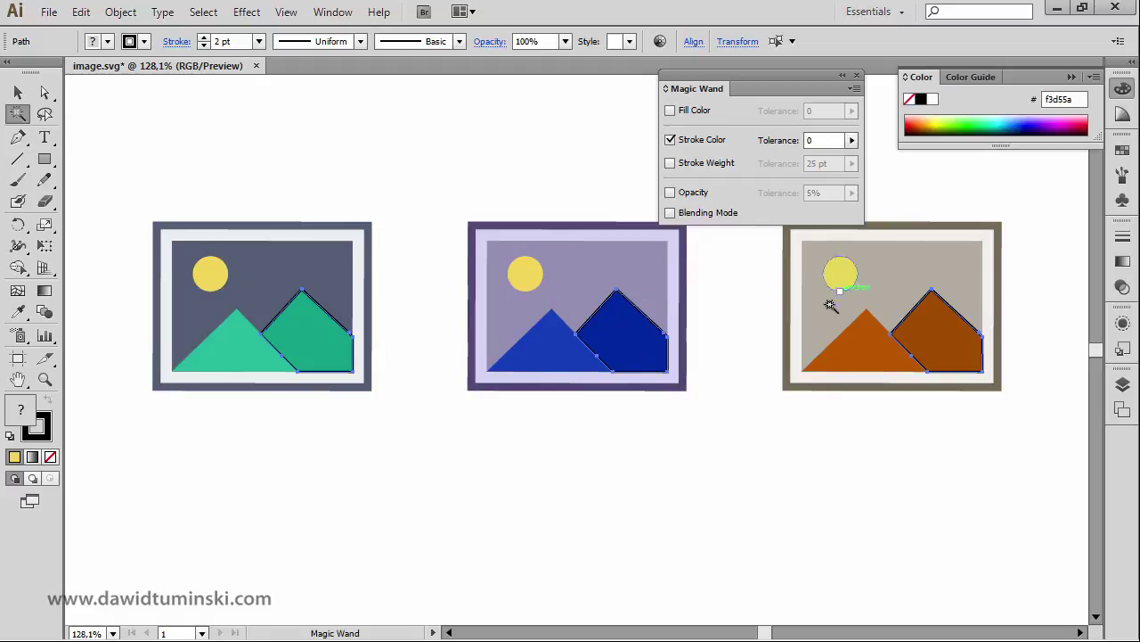
left_click(670, 140)
- Turn on Stroke Weight matching with a 2 pt tolerance
left_click(670, 163)
left_click(841, 163)
type("2")
left_click(607, 181, "ctrl")
- Give the third picture's brown right mountain a 10 pt stroke, then select the green and blue mountains
key("a")
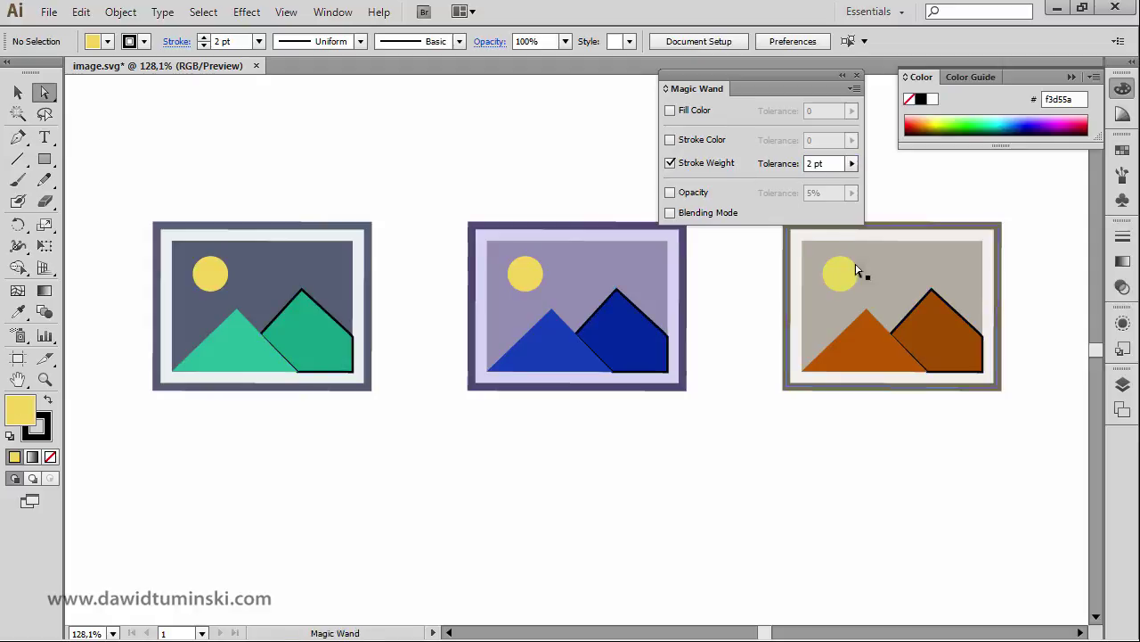
left_click(949, 335)
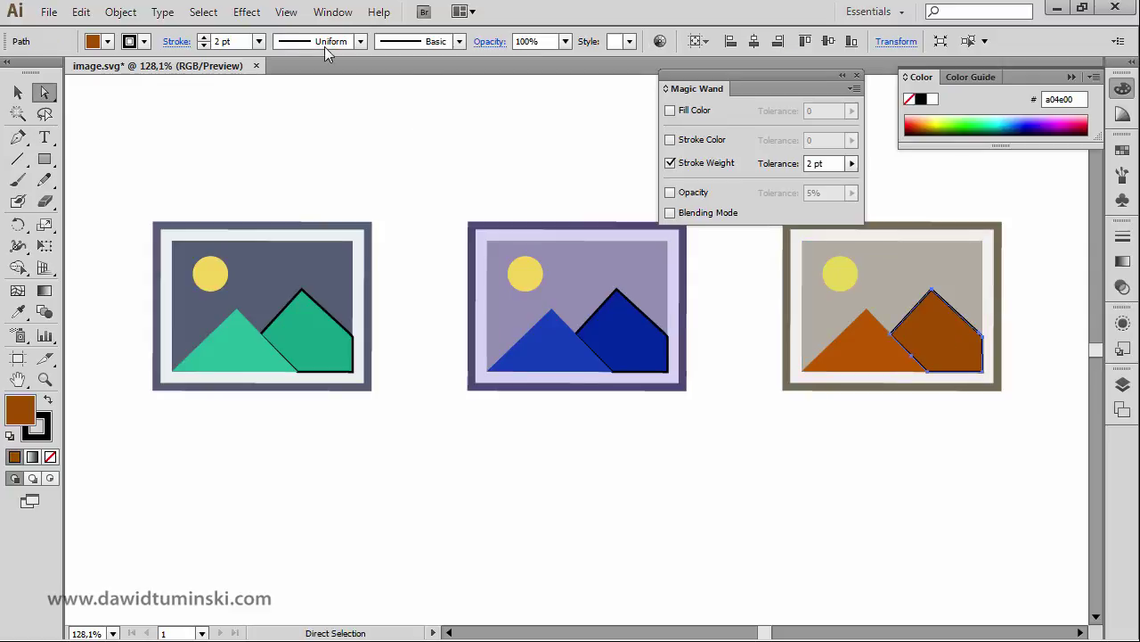
left_click(205, 39)
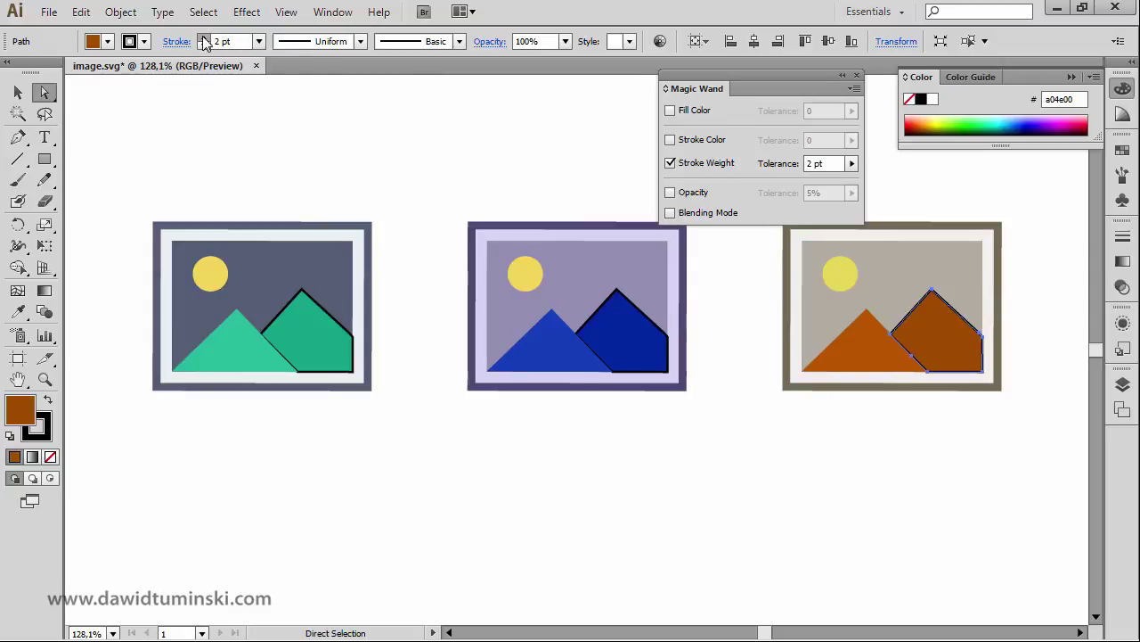
left_click(310, 122)
left_click(303, 332)
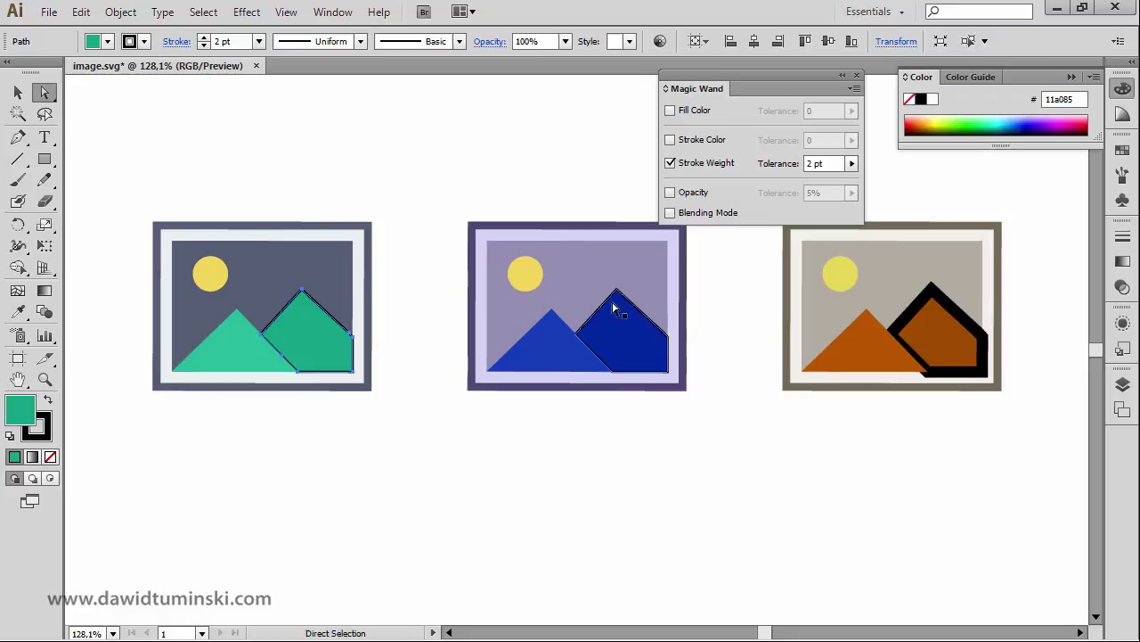
left_click(581, 316)
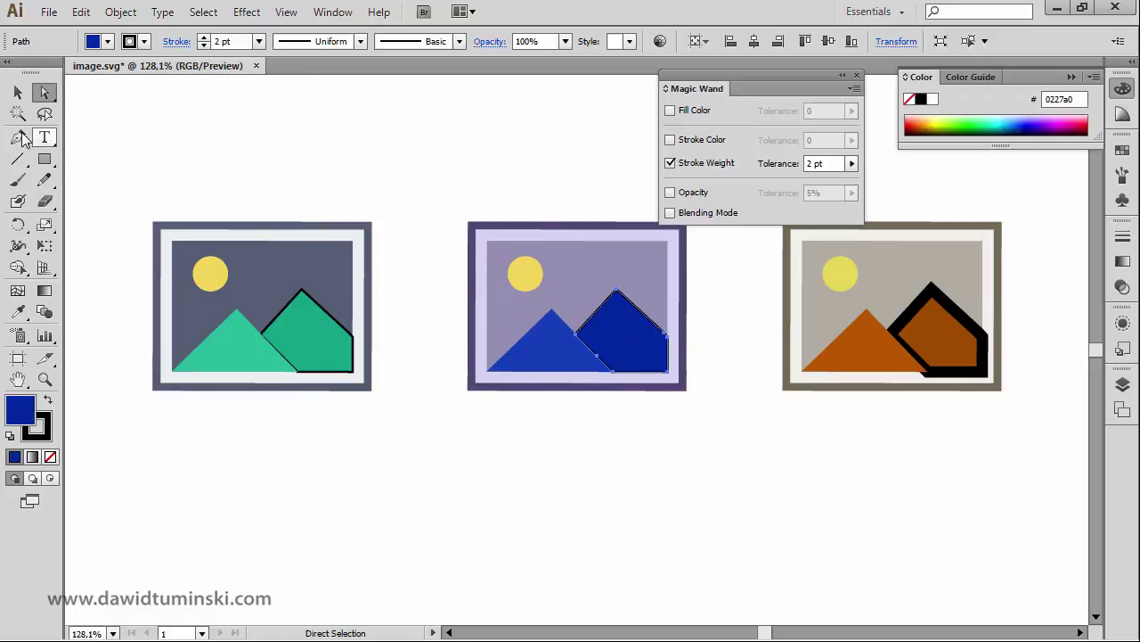
- Test 2 pt stroke-weight matching on the green and blue mountains, then select the tolerance value
left_click(17, 113)
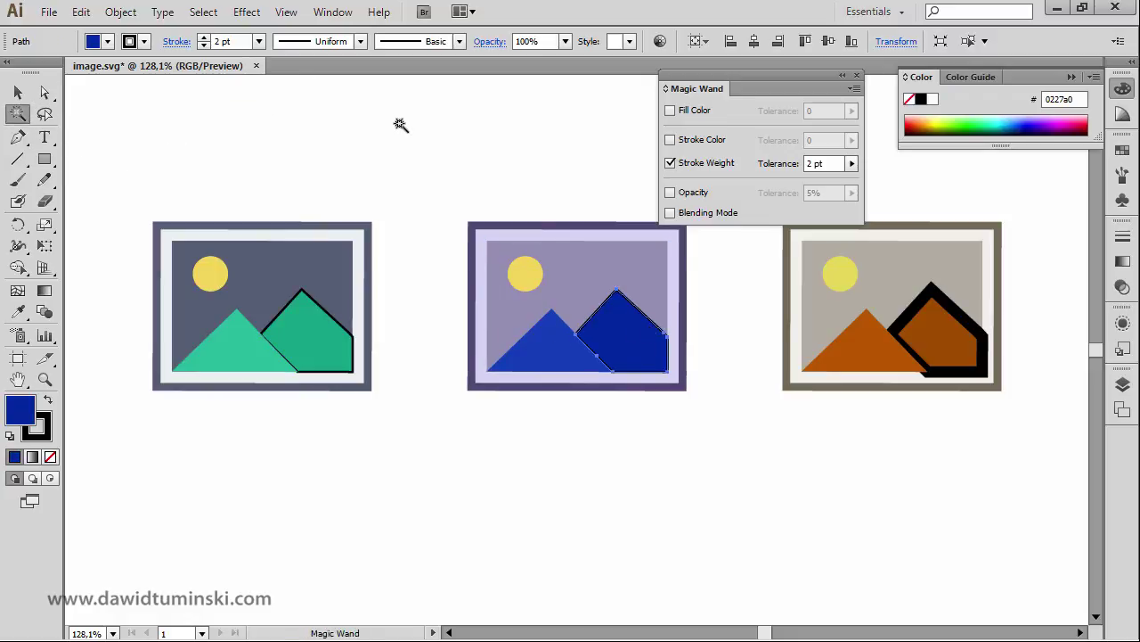
left_click(307, 333)
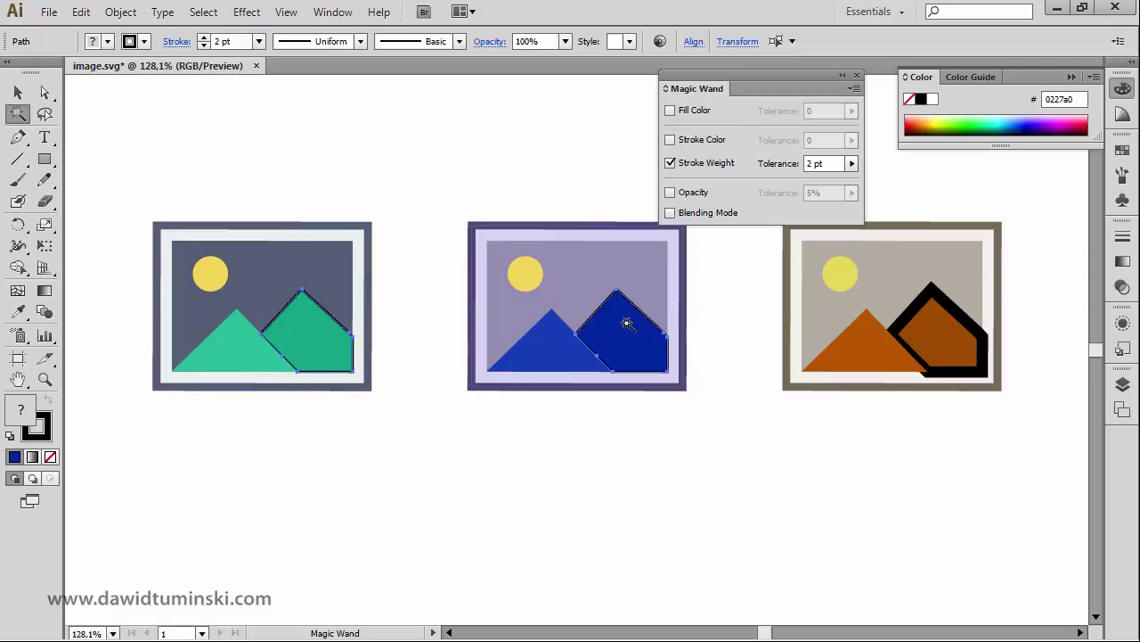
left_click(596, 352)
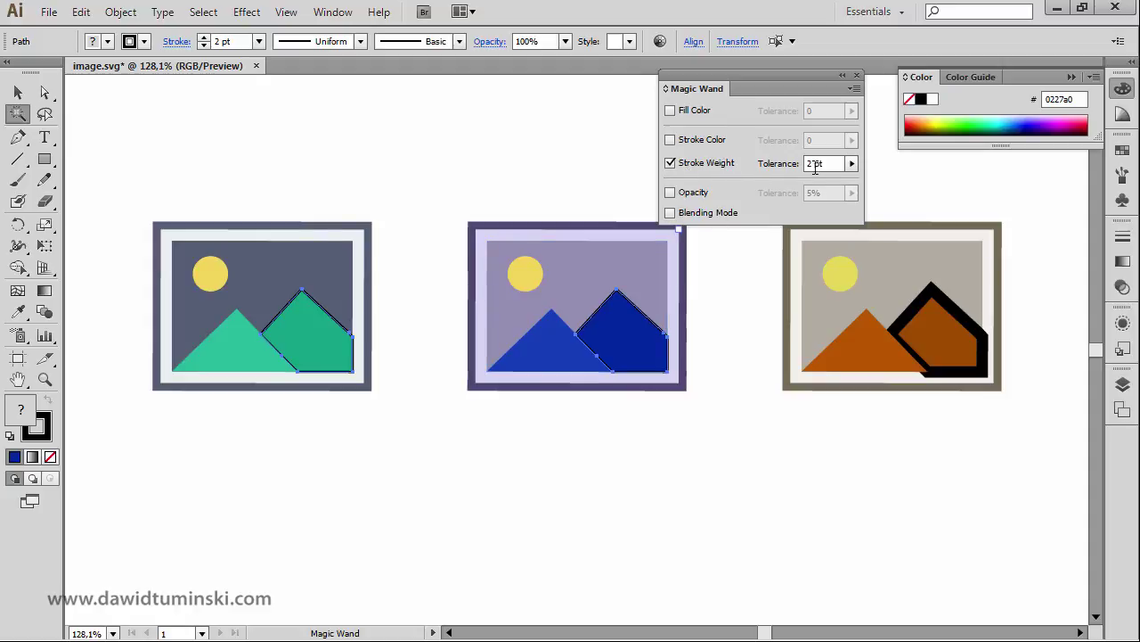
left_click(528, 360)
left_click(528, 360)
- Apply the 25 pt tolerance, test it on the green mountain to catch all three right-hand mountains, then deselect
left_click(580, 155)
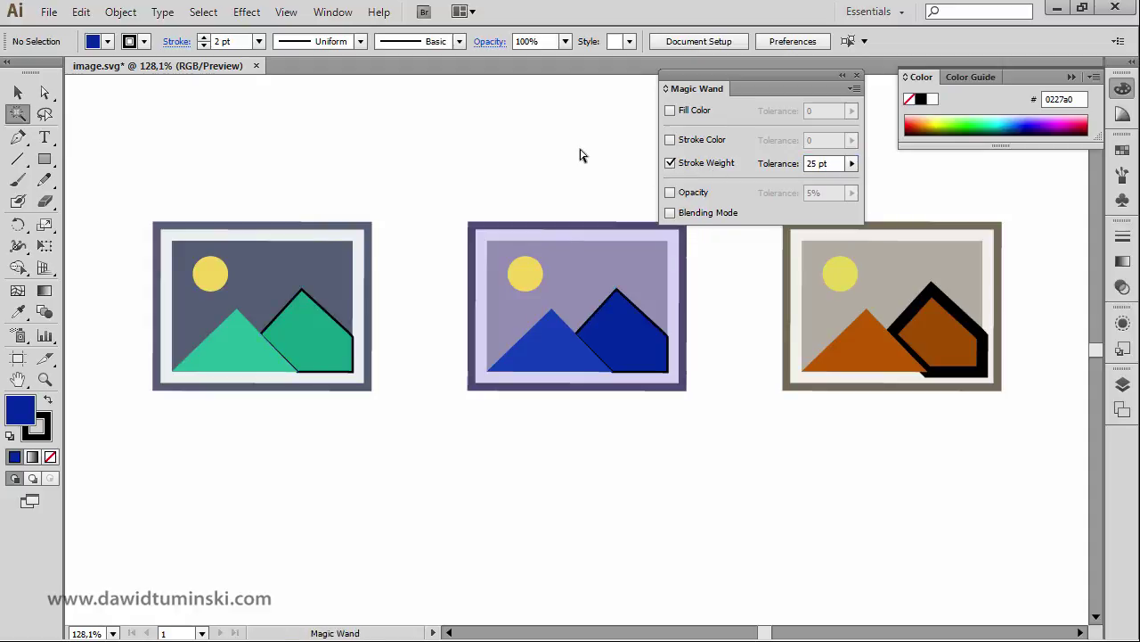
left_click(311, 320)
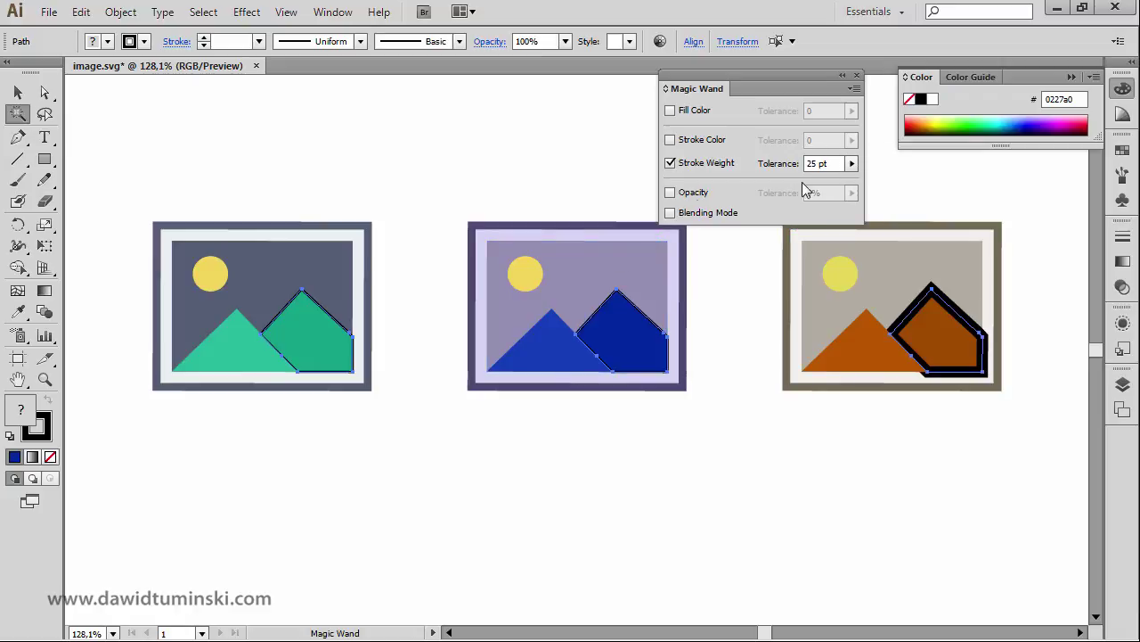
left_click(624, 184)
- Swap Stroke Weight matching for Opacity, test it on the 50% middle background, then deselect
left_click(670, 164)
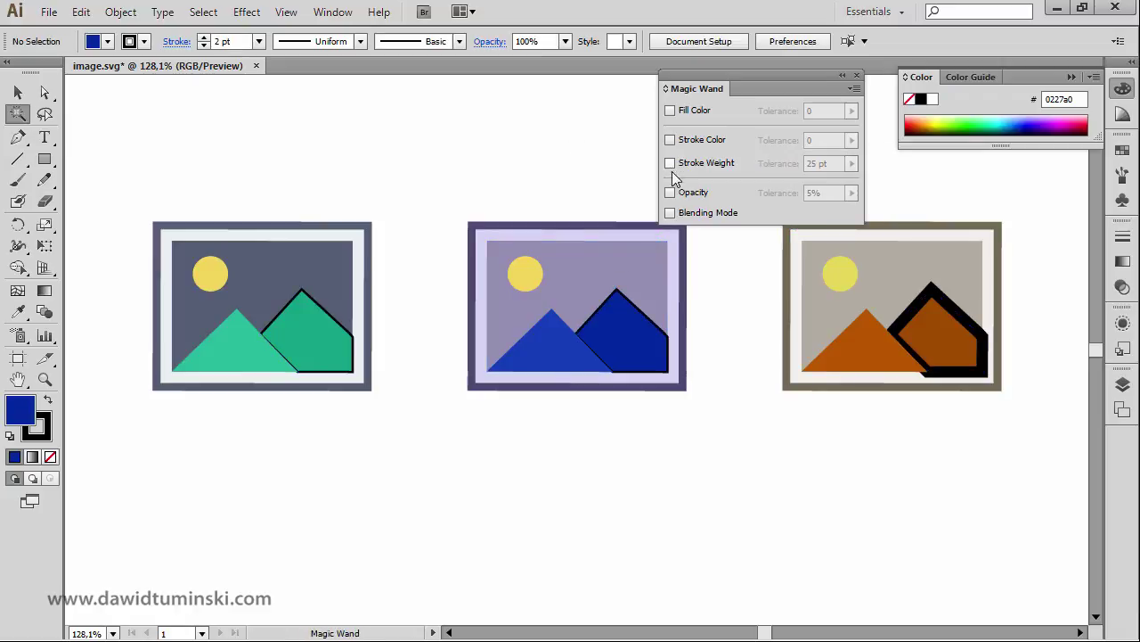
left_click(670, 192)
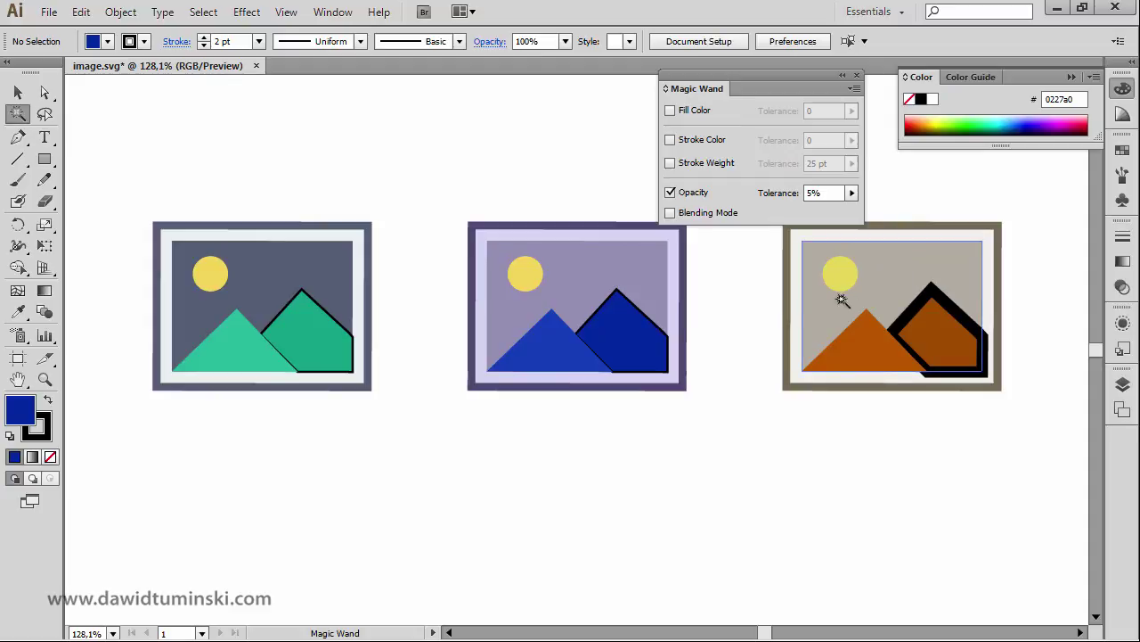
left_click(618, 261)
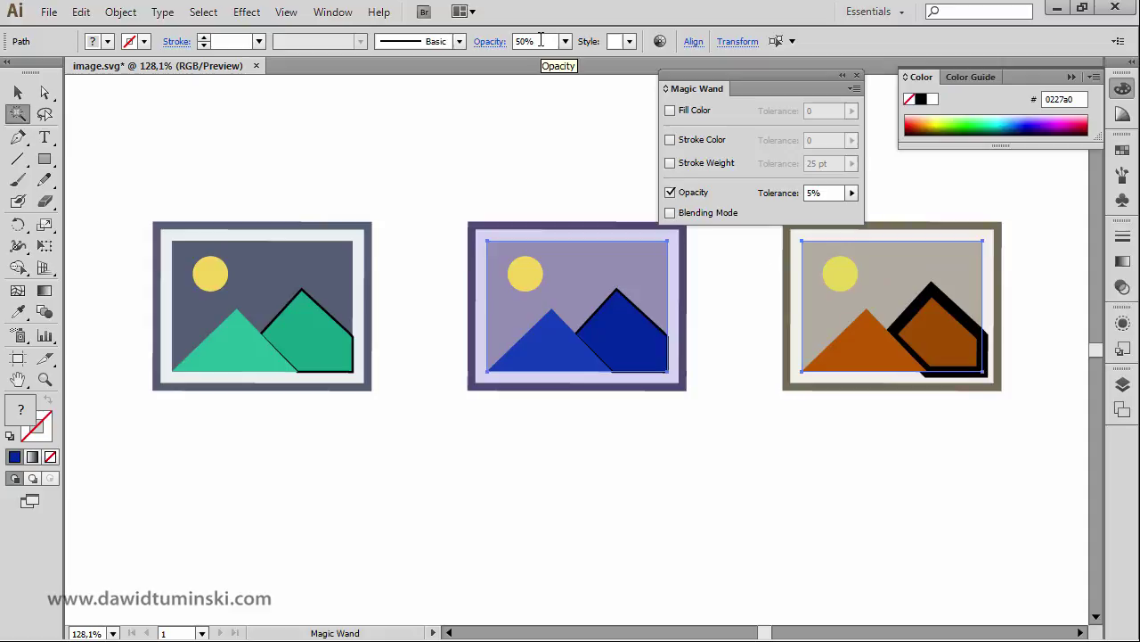
left_click_drag(550, 43, 474, 46)
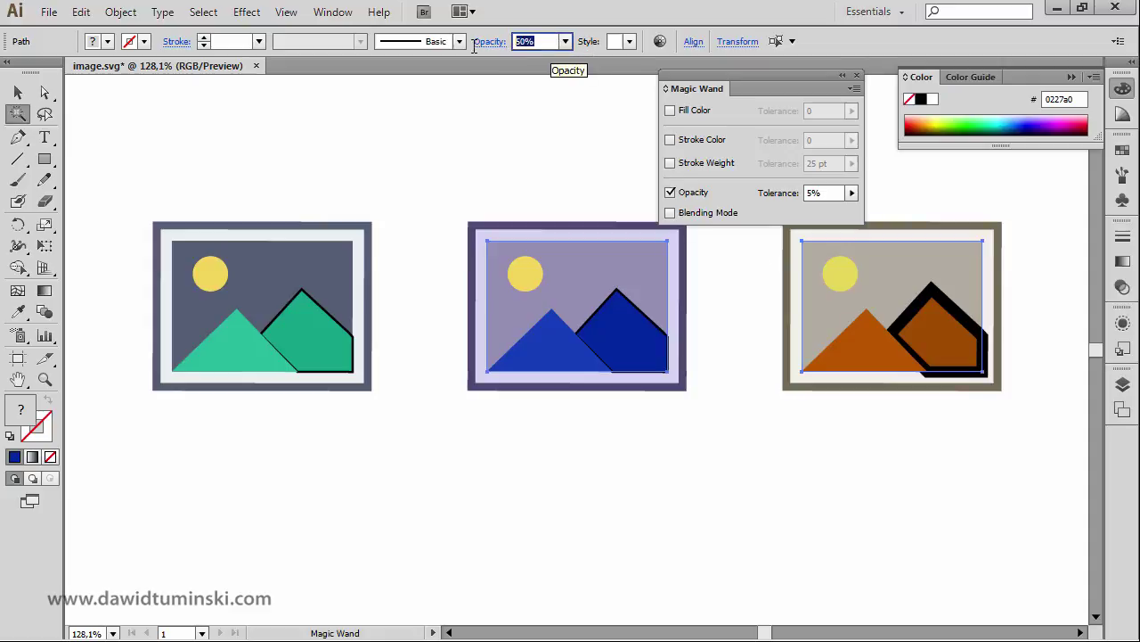
key("ctrl")
left_click(599, 184, "ctrl")
left_click(570, 226)
left_click(521, 179)
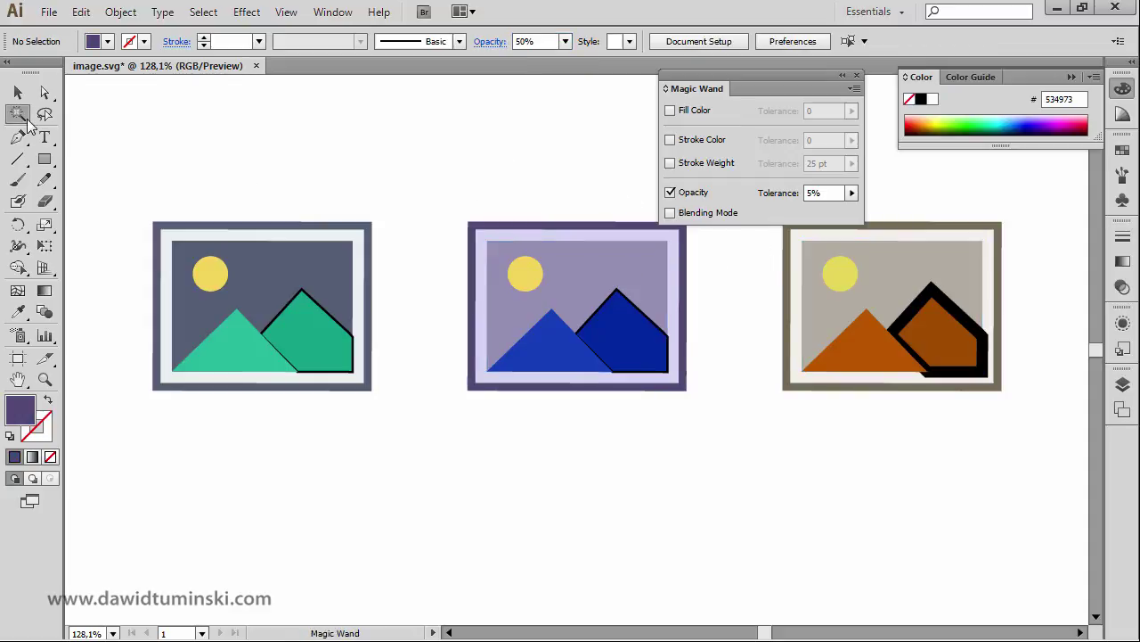
- Select both 50% backgrounds by opacity, then direct-select only the right picture's background
left_click(642, 273)
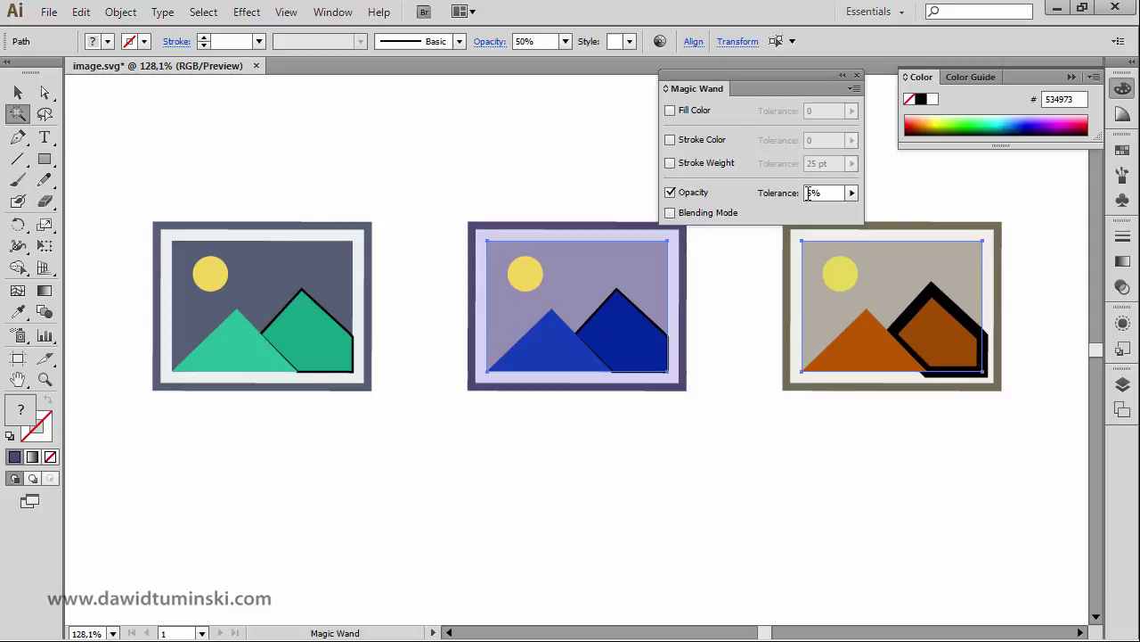
left_click(596, 178)
key("a")
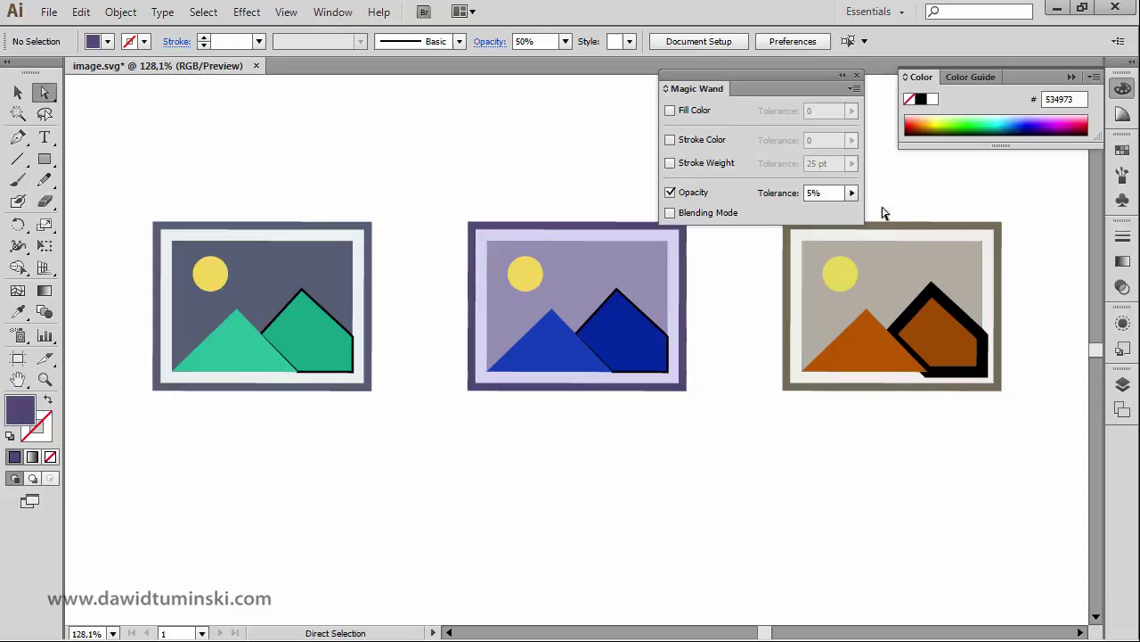
left_click(878, 298)
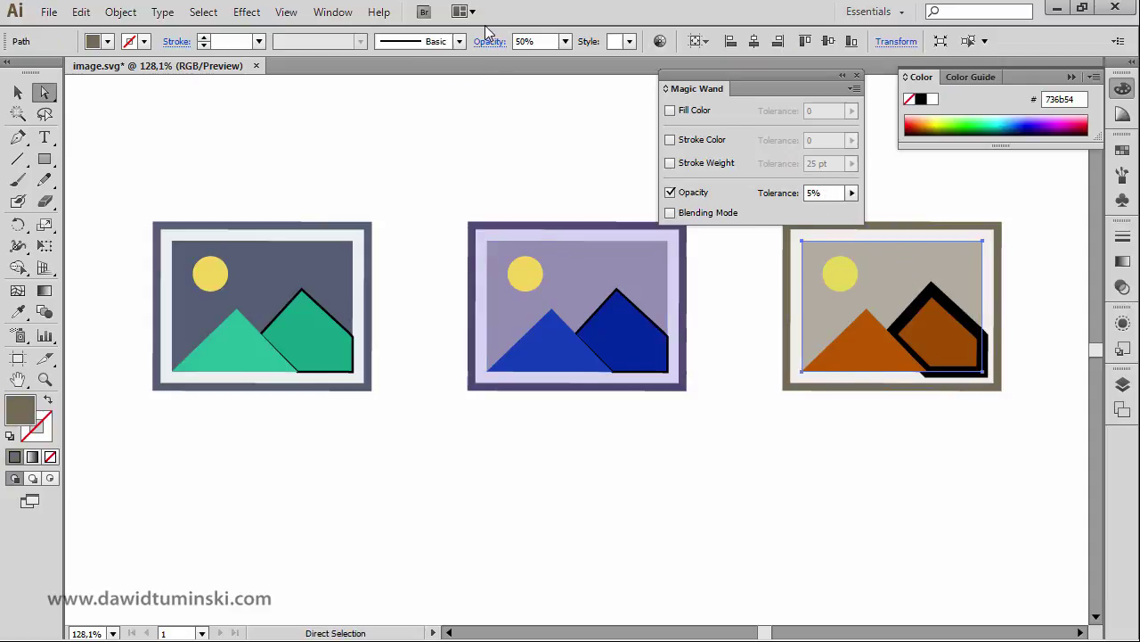
- Set the right background's opacity to 75% and return to the Magic Wand
left_click(531, 41)
type("75")
key("Return")
left_click(490, 125)
left_click(18, 91)
left_click(18, 113)
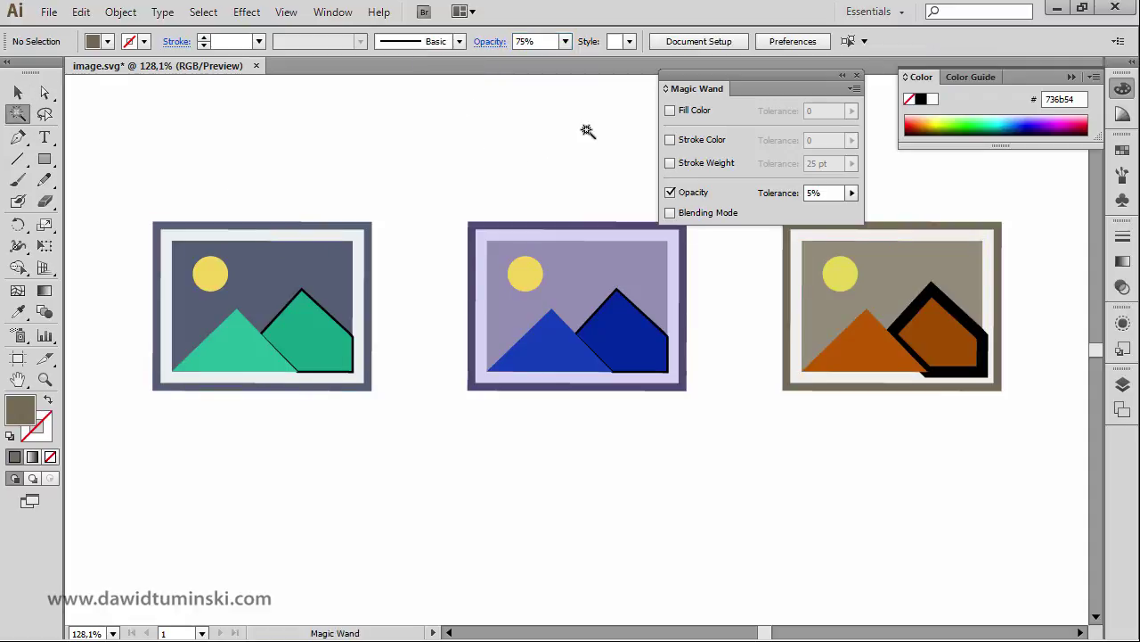
left_click(593, 273)
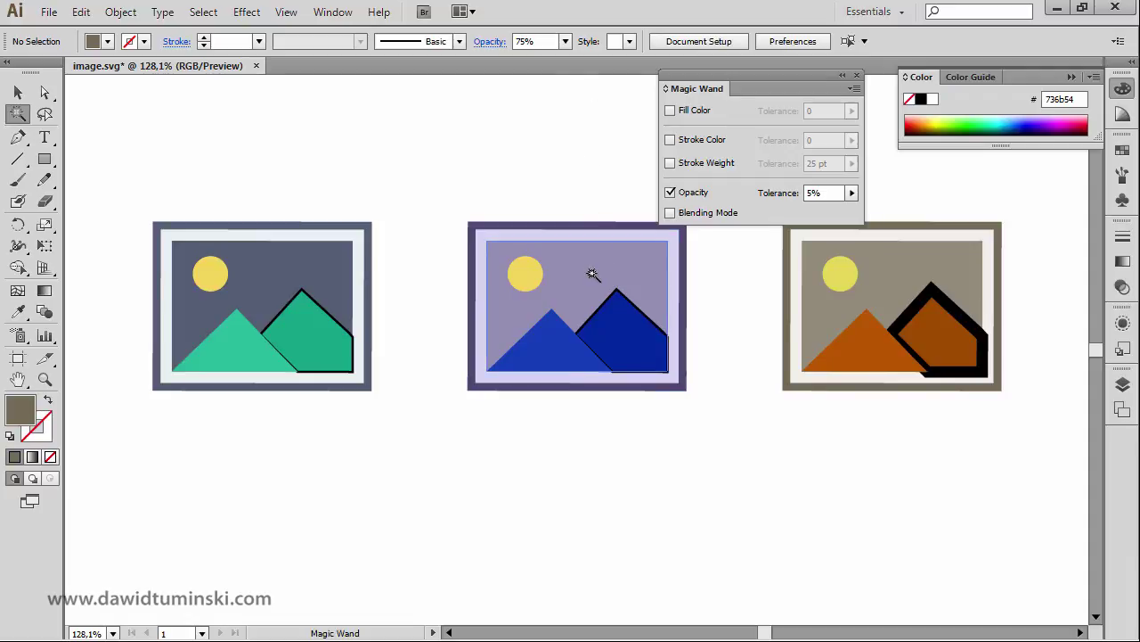
left_click(592, 272)
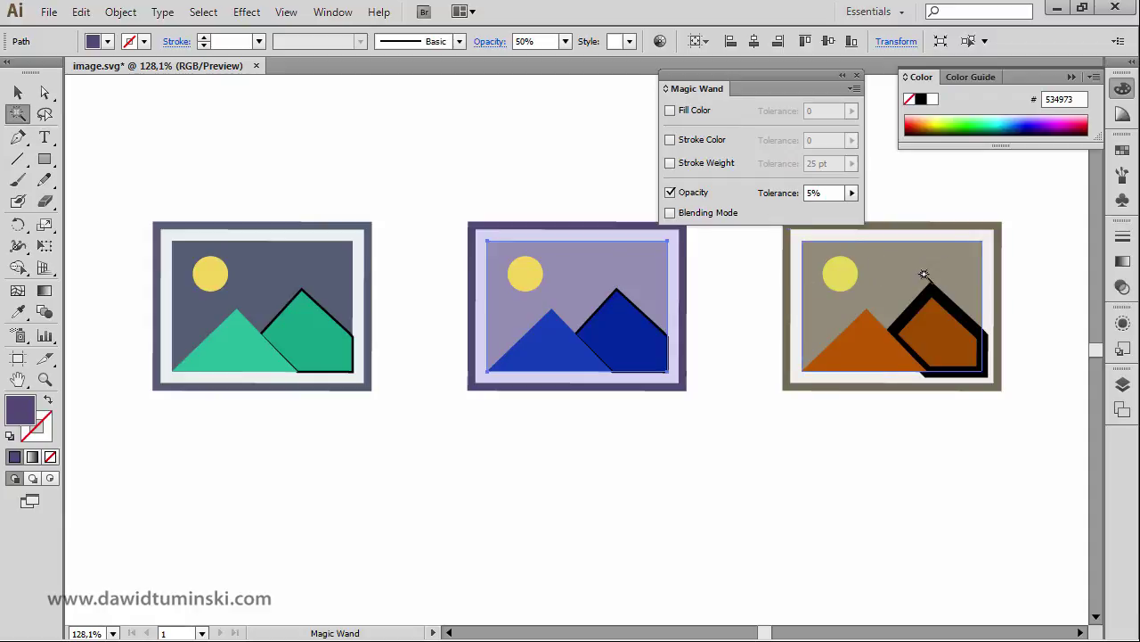
left_click(609, 187, "ctrl")
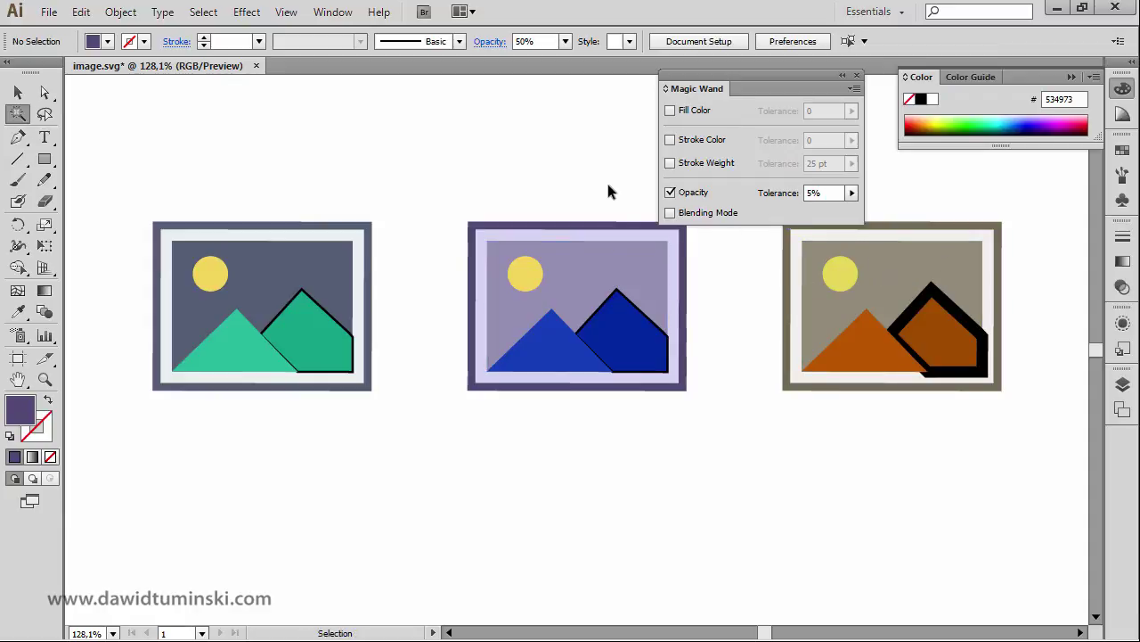
- Replace Opacity matching with Fill Color and Stroke Weight, test on the middle background, then close options
left_click(670, 192)
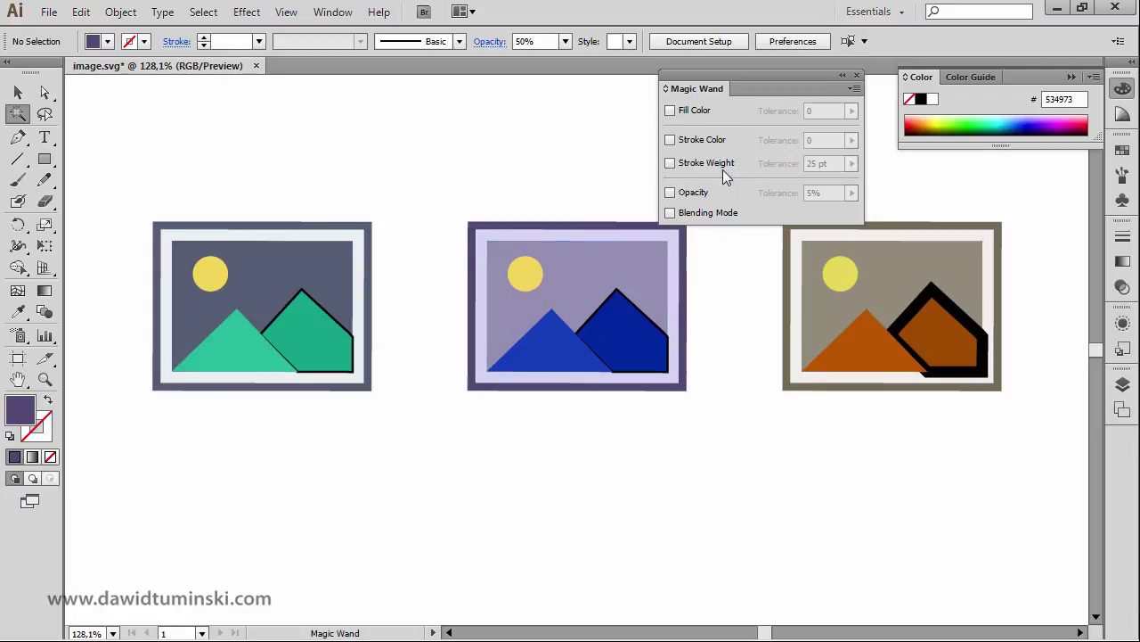
left_click(670, 110)
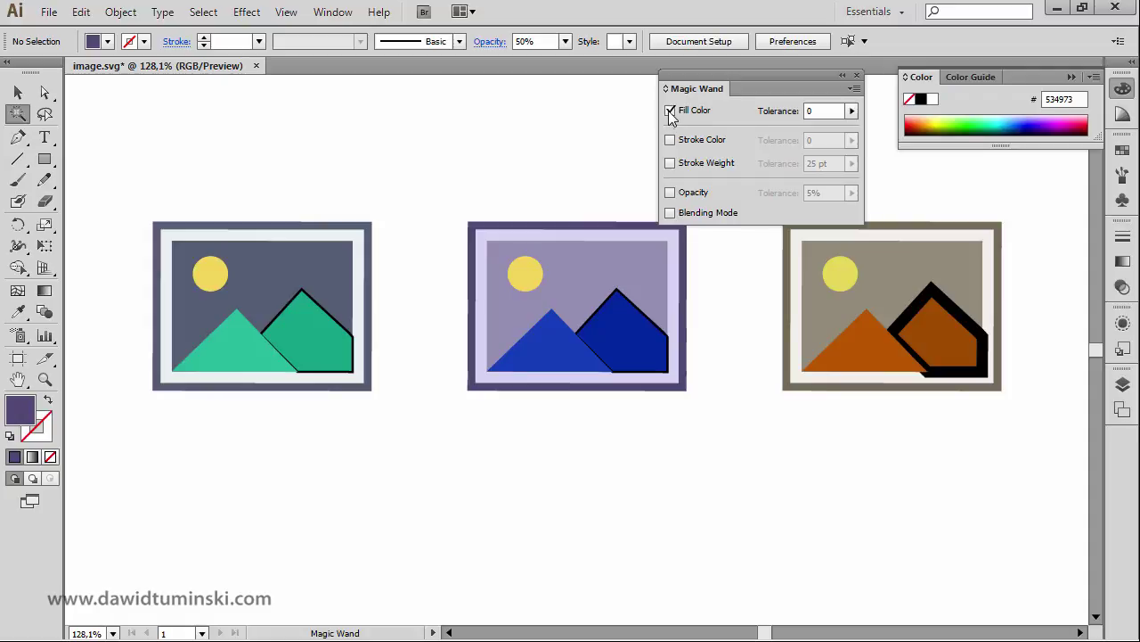
left_click(670, 163)
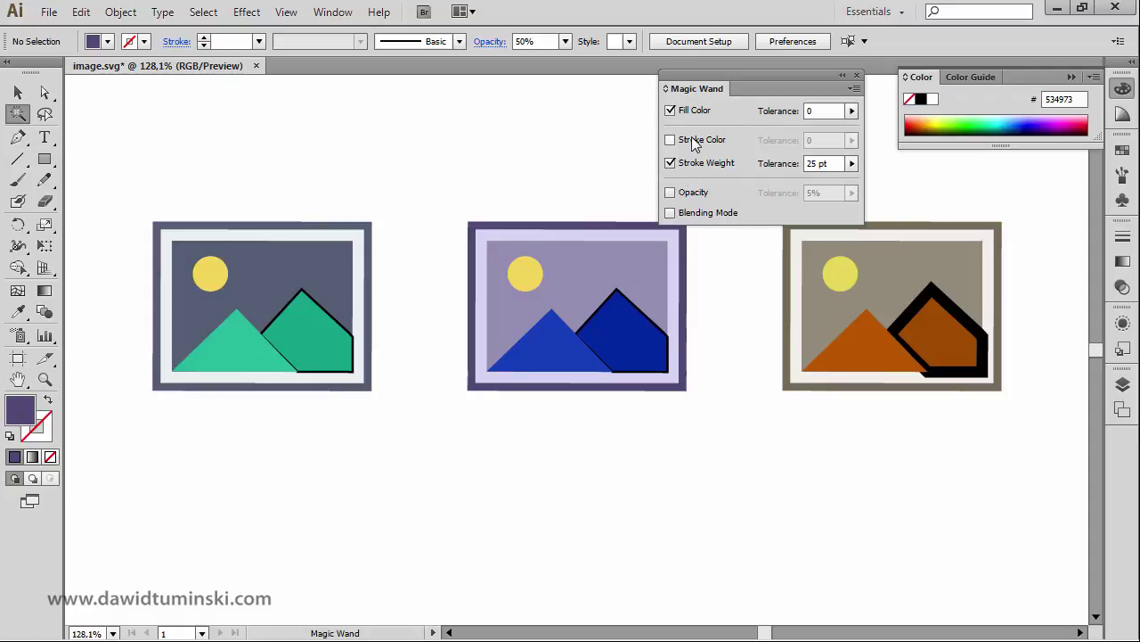
left_click(593, 278)
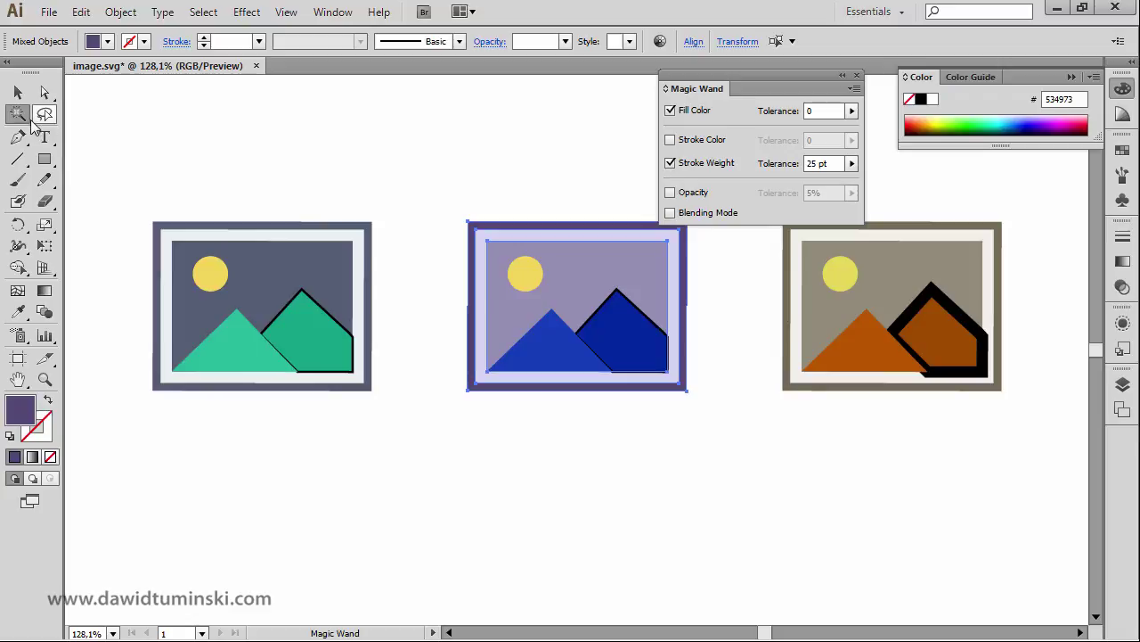
left_click(857, 75)
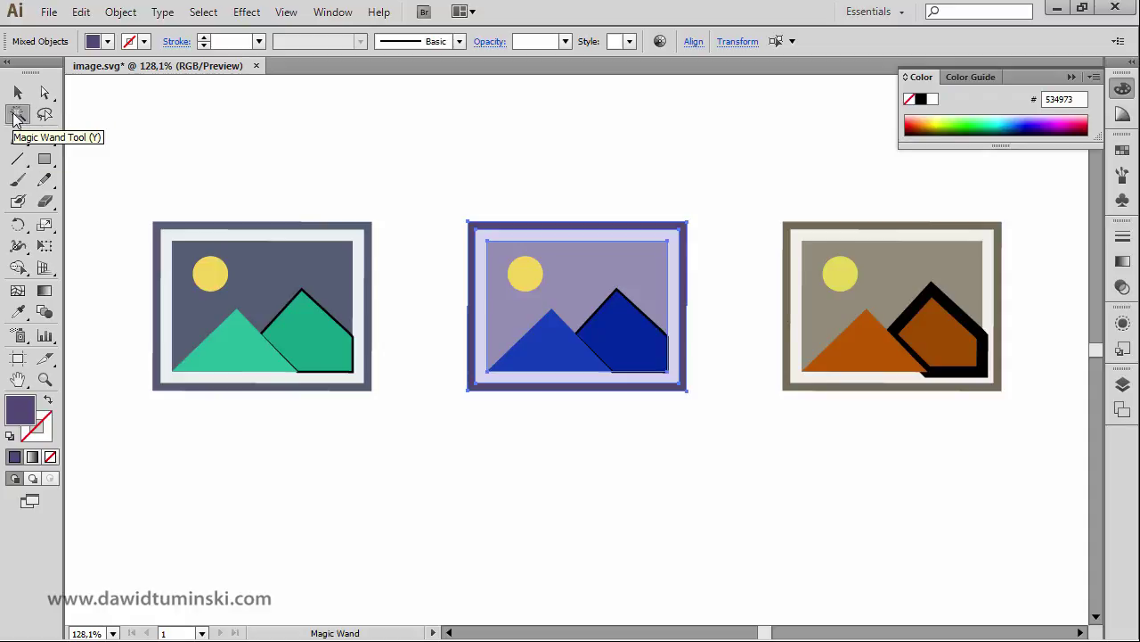
left_click(376, 144)
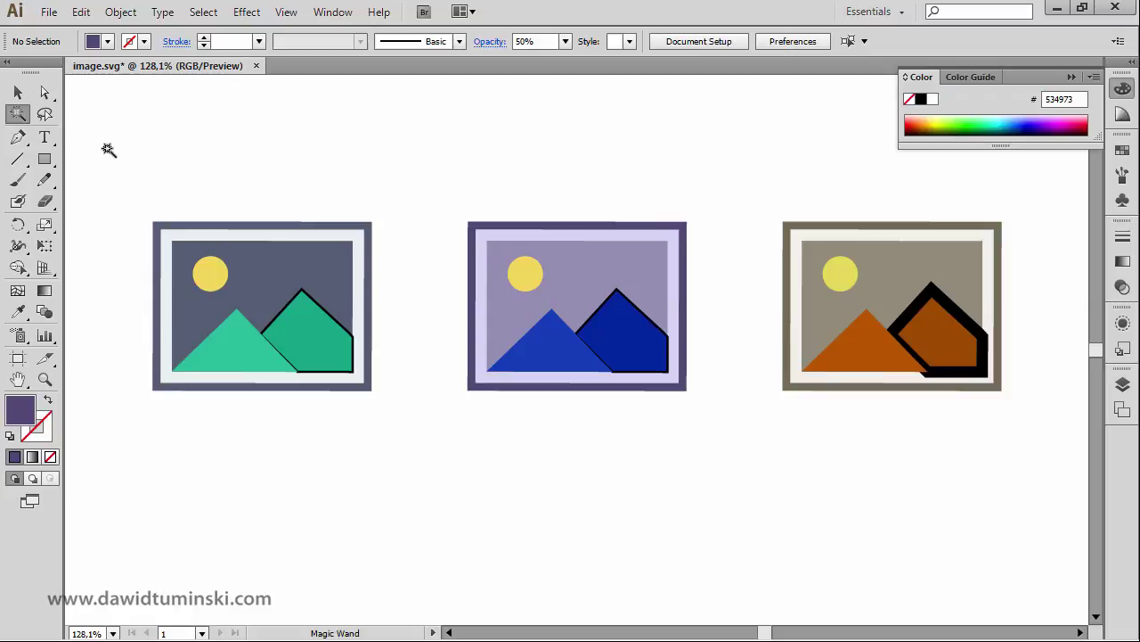
- Turn off Magic Wand Stroke Weight matching, then select the middle background by its fill color
double_click(18, 114)
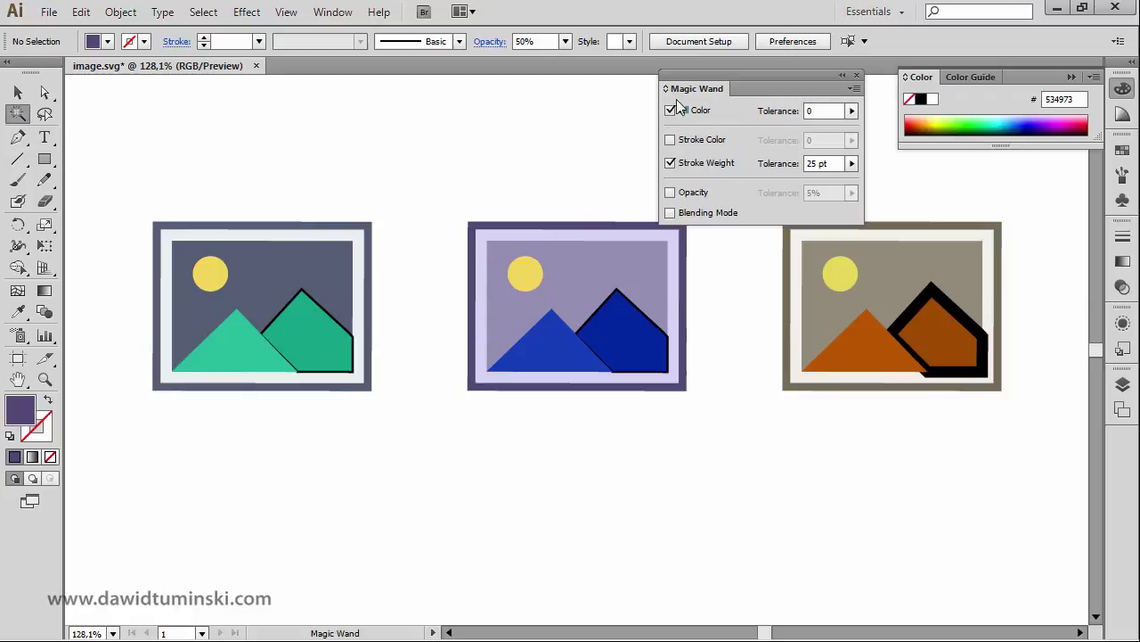
left_click(671, 164)
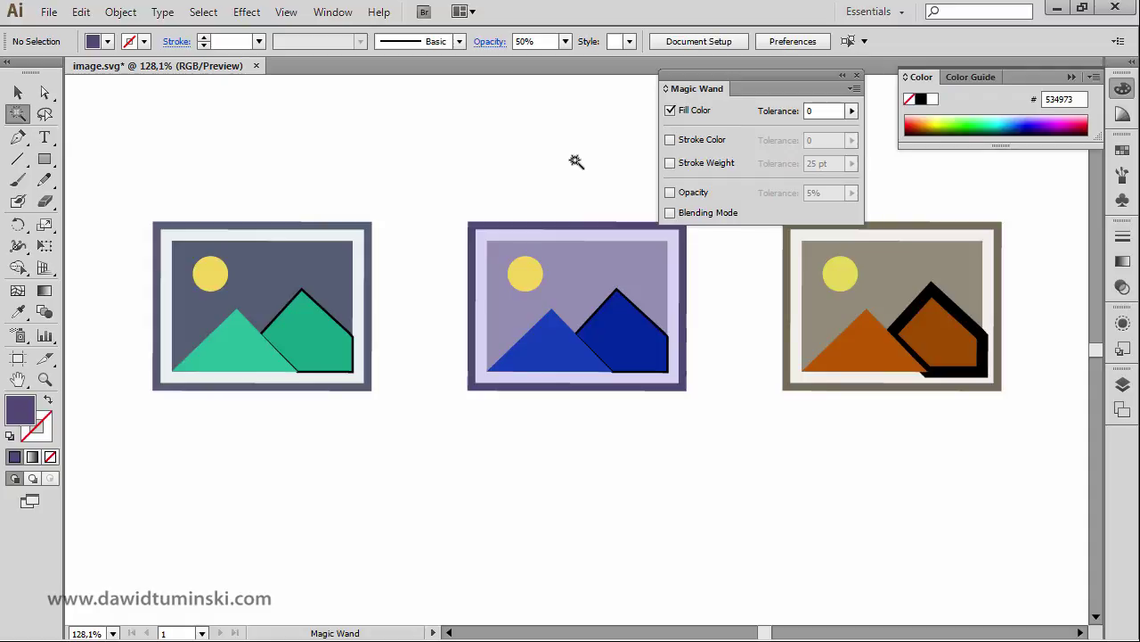
left_click(593, 269)
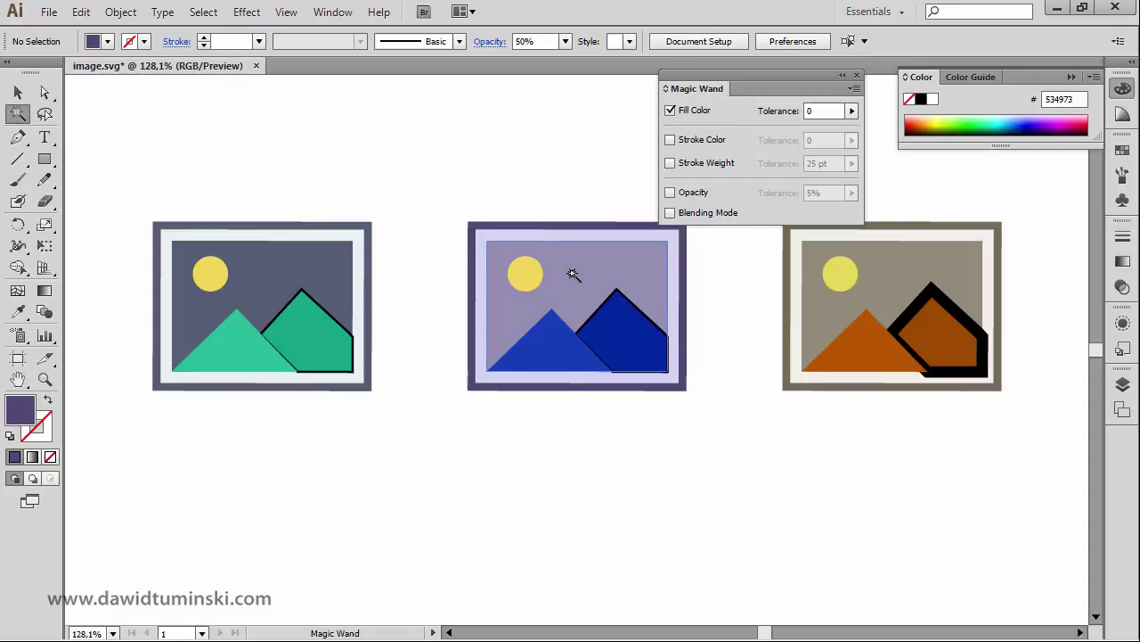